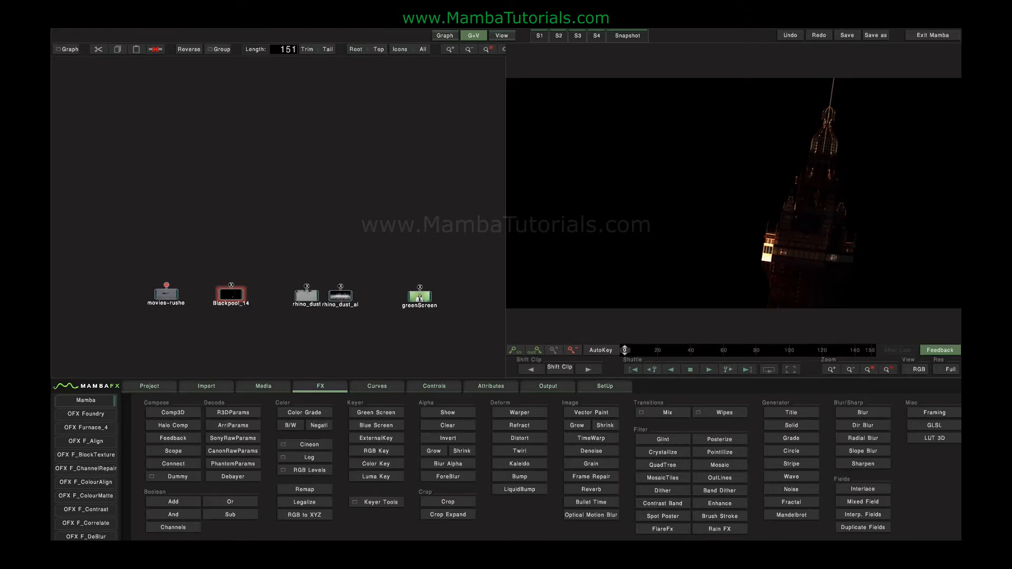
Step: Inspect the Blackpool_14_00_MainComp_FG clip's alpha channel across the timeline
scroll(210, 221, up, 5)
drag(237, 280, 344, 108)
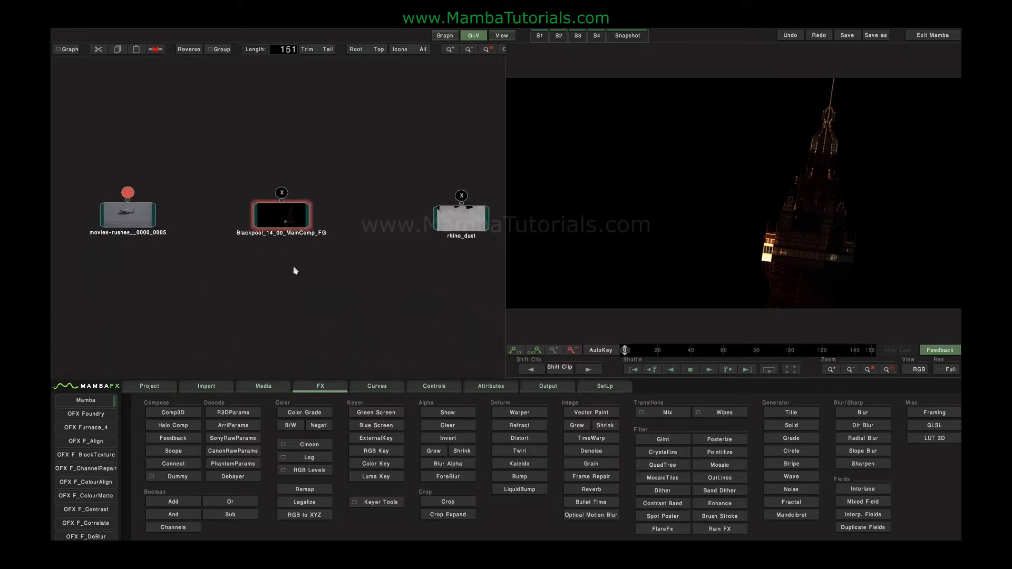
click(286, 219)
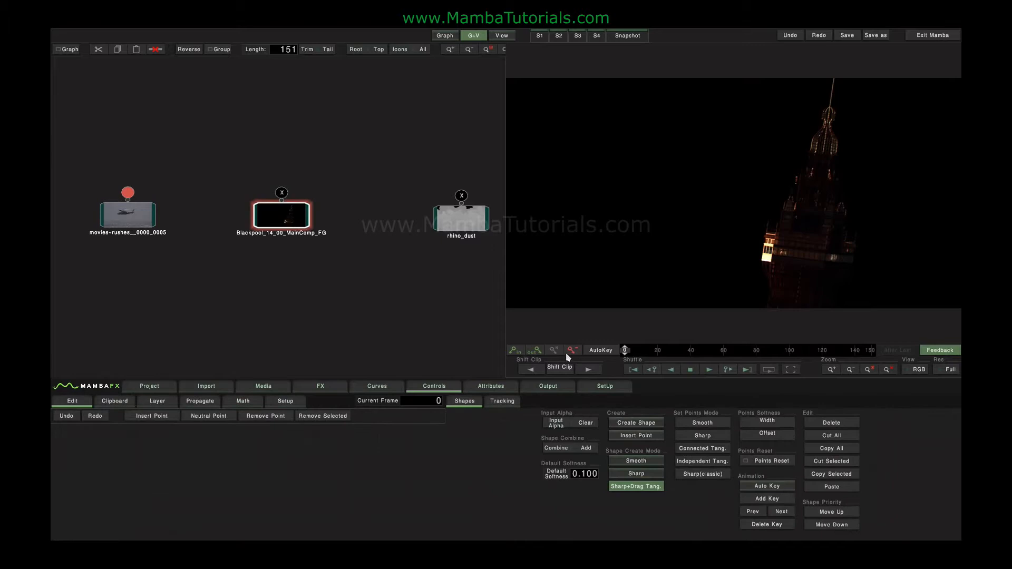
click(328, 307)
click(270, 222)
click(916, 368)
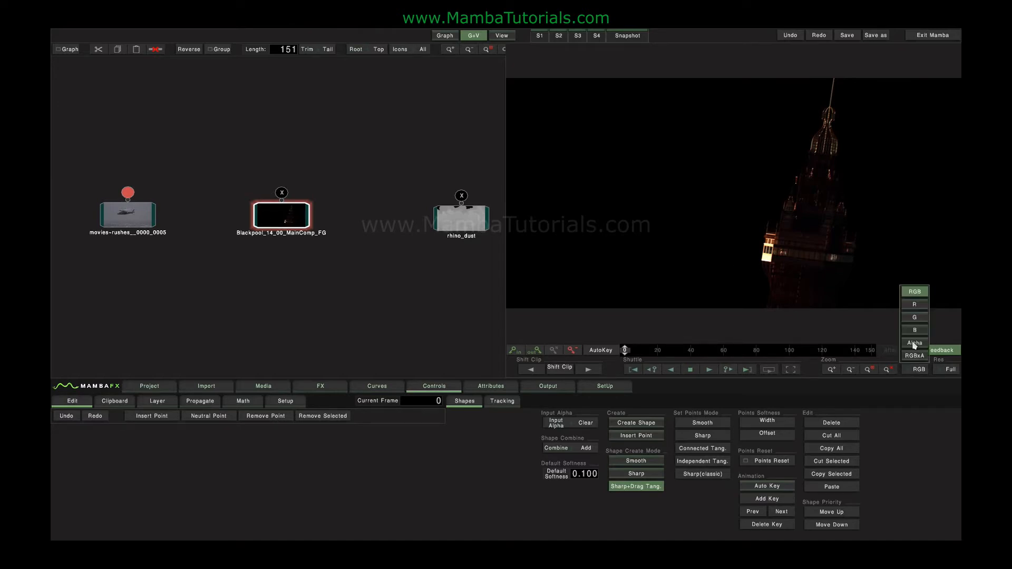
click(914, 343)
drag(645, 350, 813, 357)
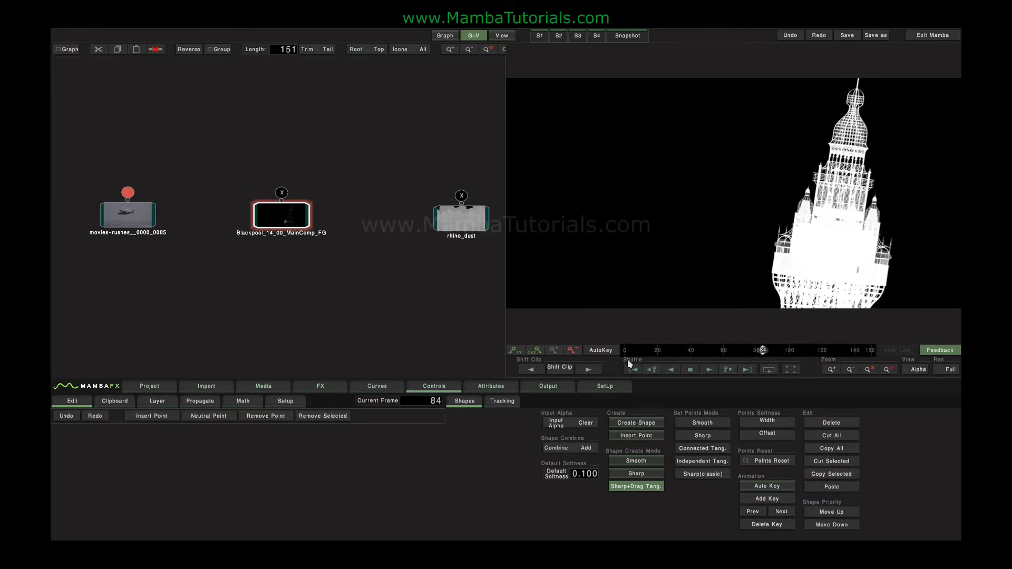
Step: Inspect the movies-rushes helicopter clip, rhino_dust and rhino_dust_alpha clips in both RGB and alpha views
click(129, 217)
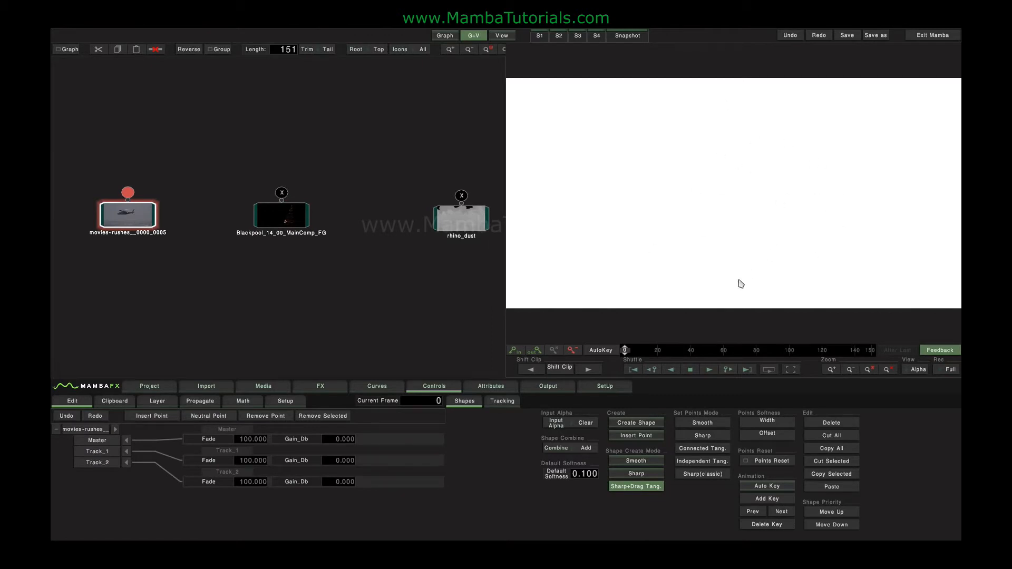
click(917, 370)
click(917, 291)
drag(423, 302, 188, 299)
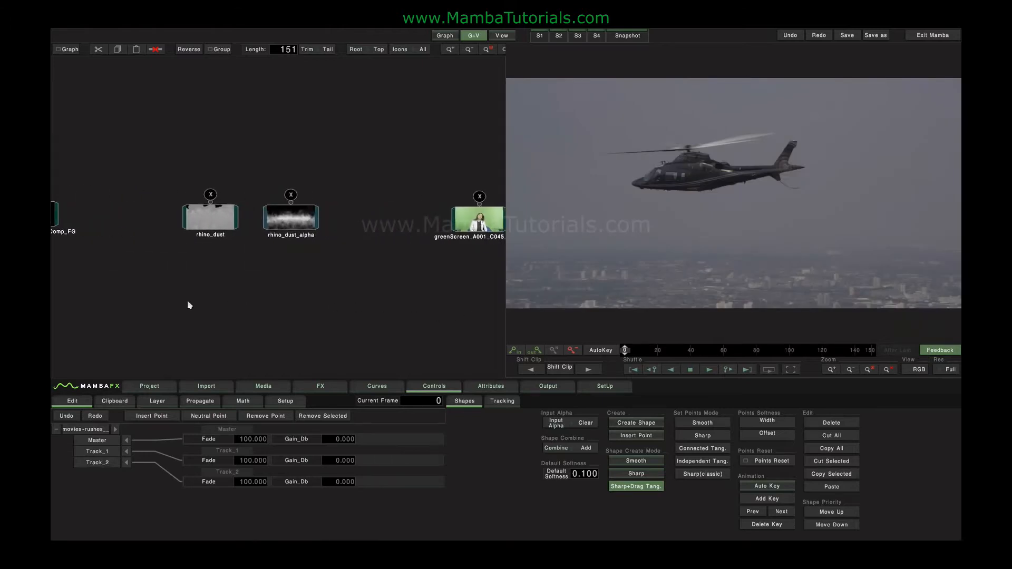
click(209, 229)
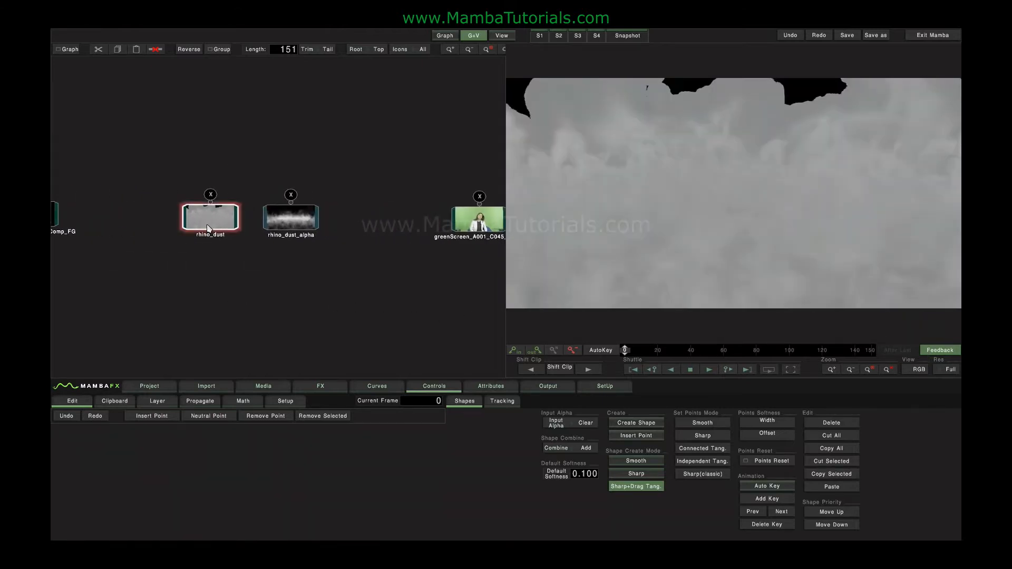
drag(652, 354, 537, 360)
click(279, 221)
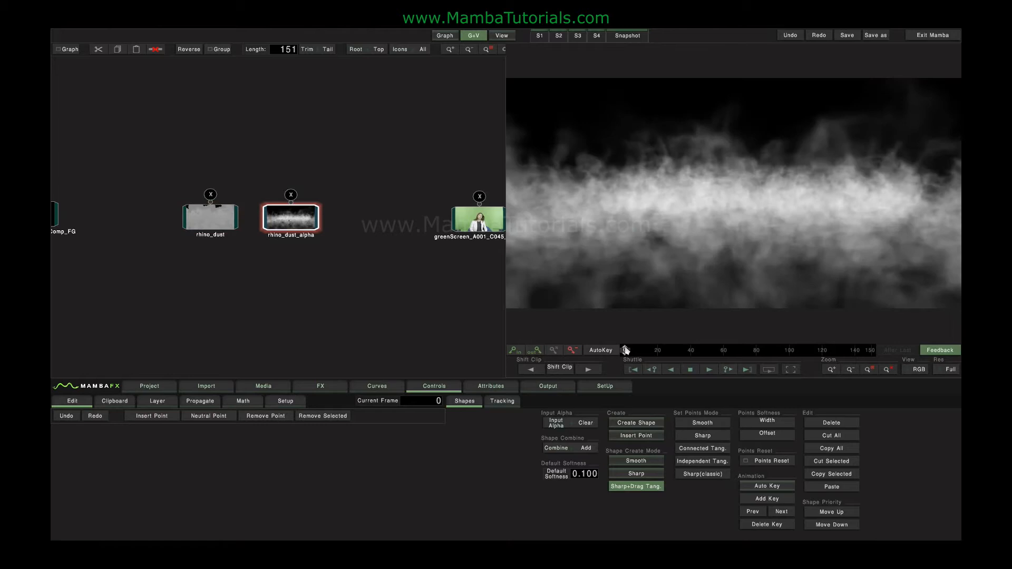
drag(672, 352, 624, 352)
click(920, 370)
click(914, 356)
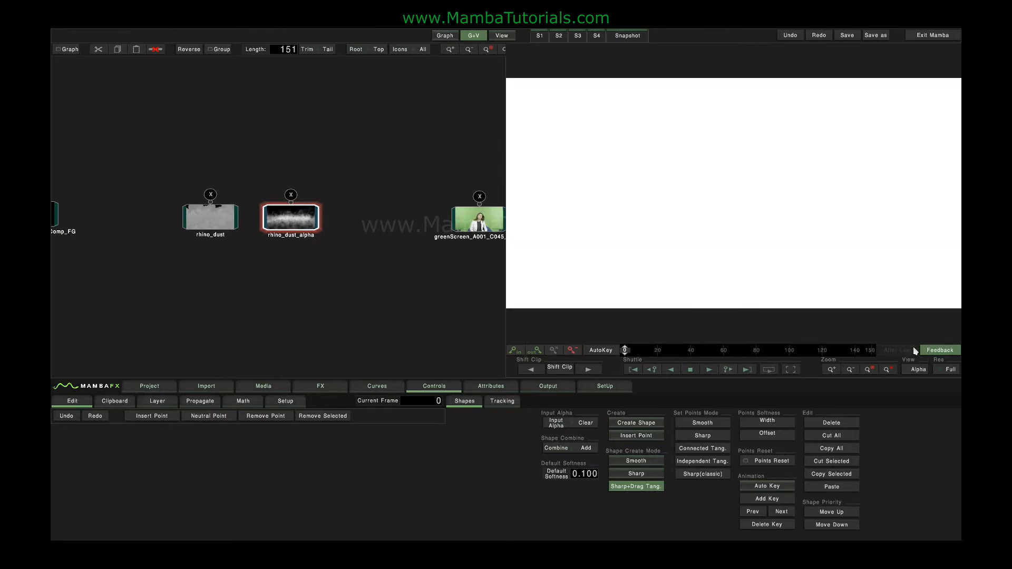
click(919, 369)
click(915, 291)
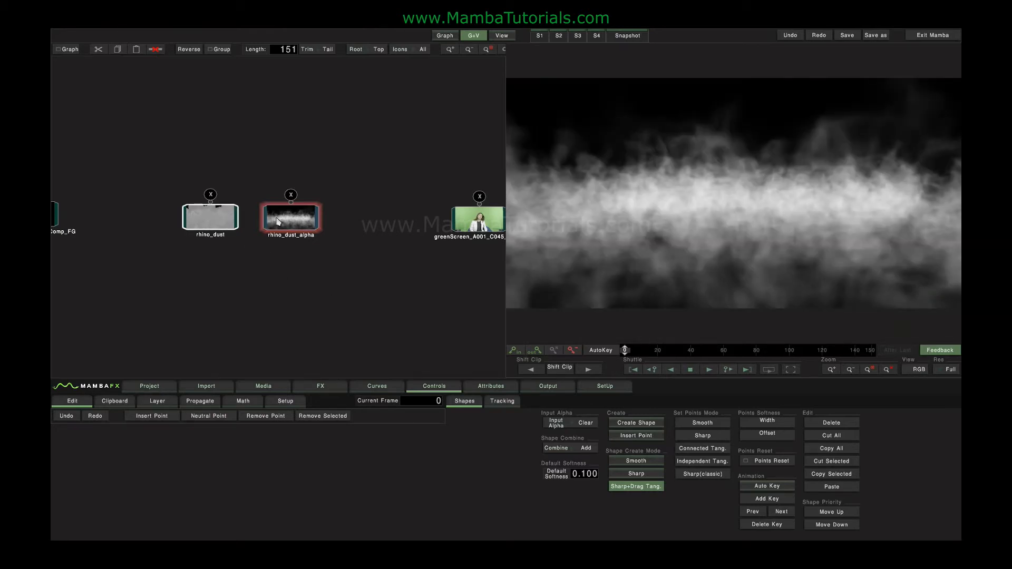
Step: Add an ExternalKey node fed by rhino_dust and rhino_dust_alpha, and view its alpha channel
click(323, 387)
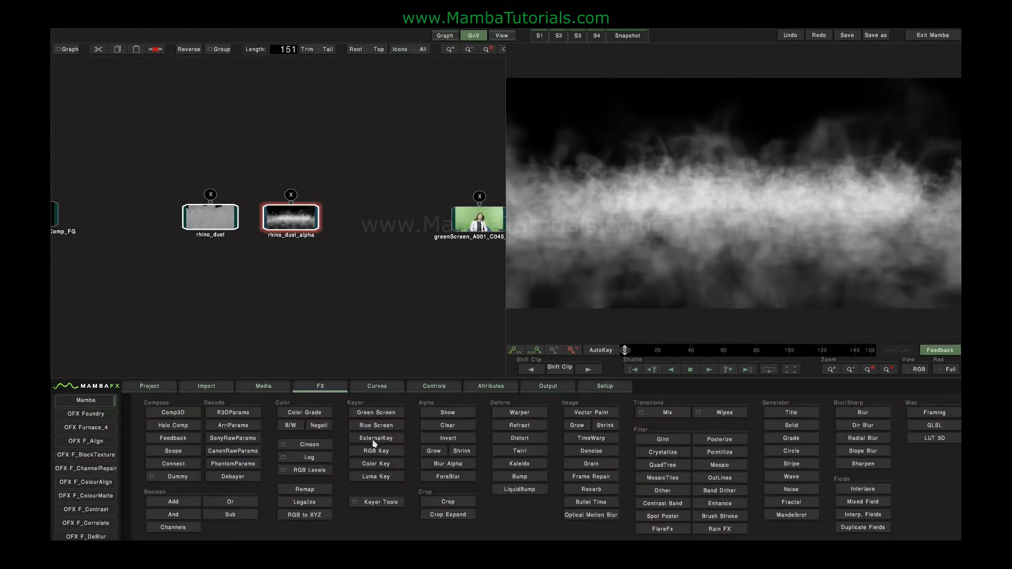
click(374, 438)
drag(276, 182, 275, 156)
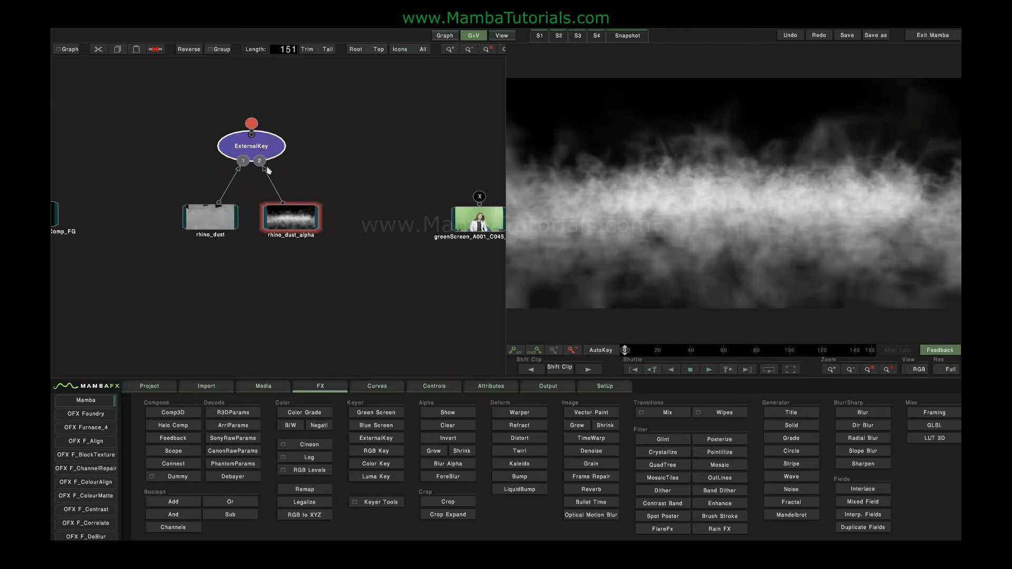
double_click(274, 148)
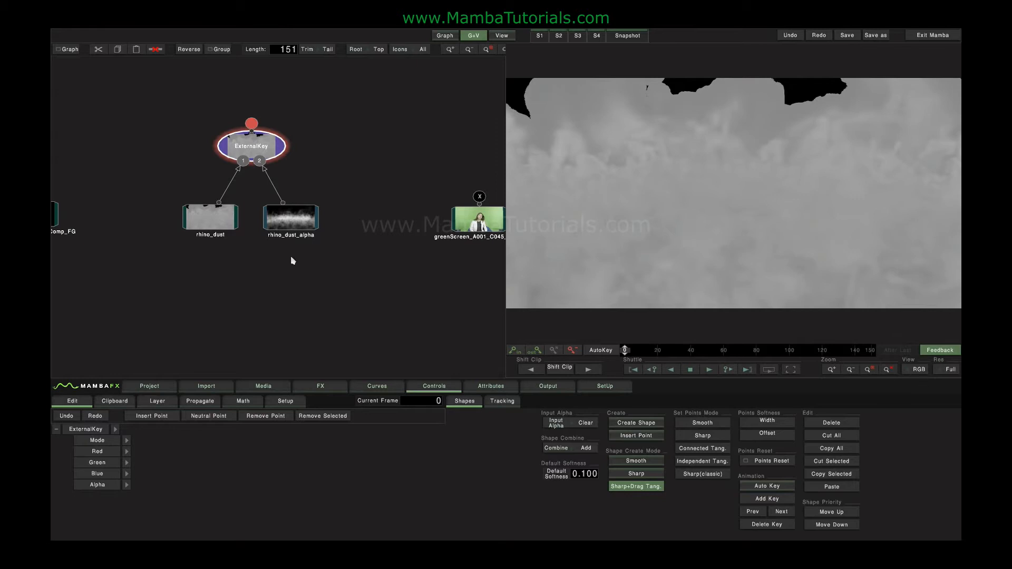
click(918, 370)
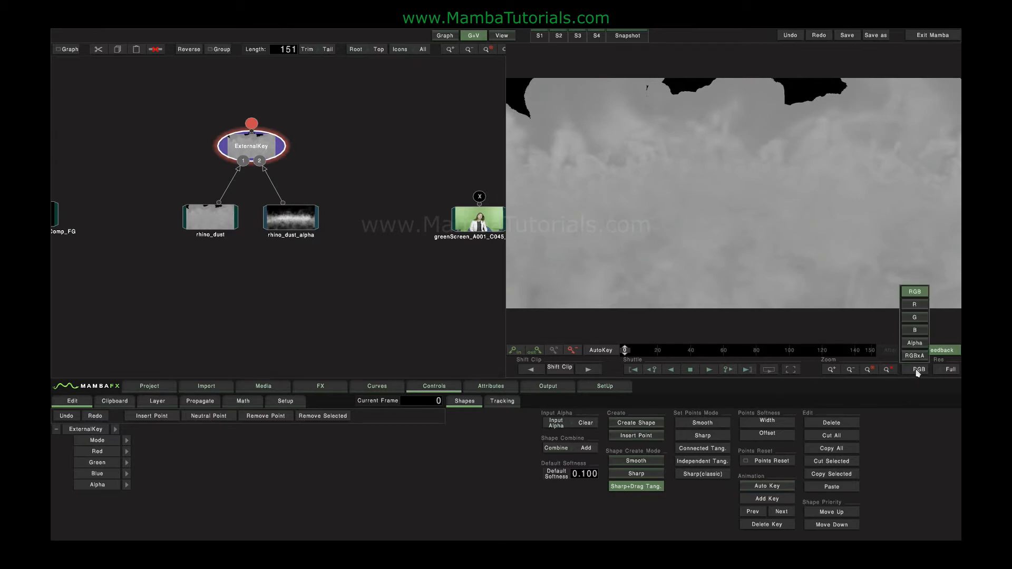
click(916, 343)
click(278, 224)
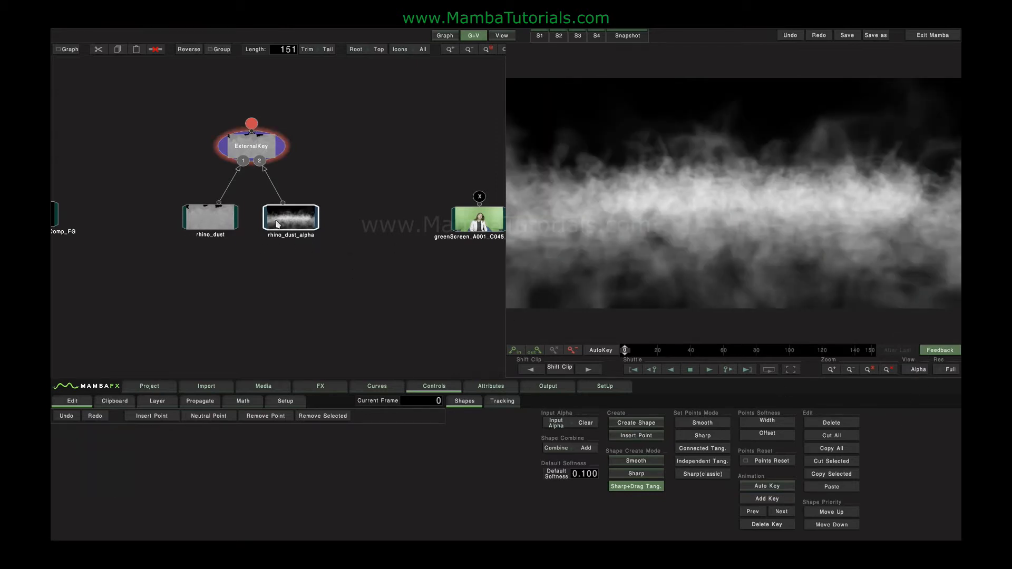
Step: Add a Comp3D node combining the movies-rushes helicopter clip and the Blackpool foreground clip, viewing the result in RGB
drag(307, 186, 449, 223)
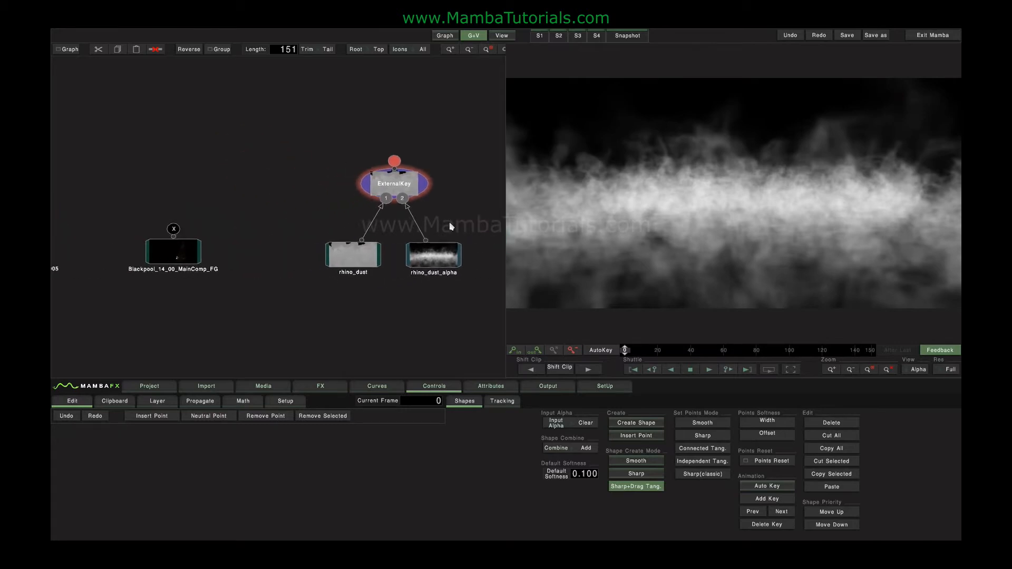
drag(206, 214, 252, 214)
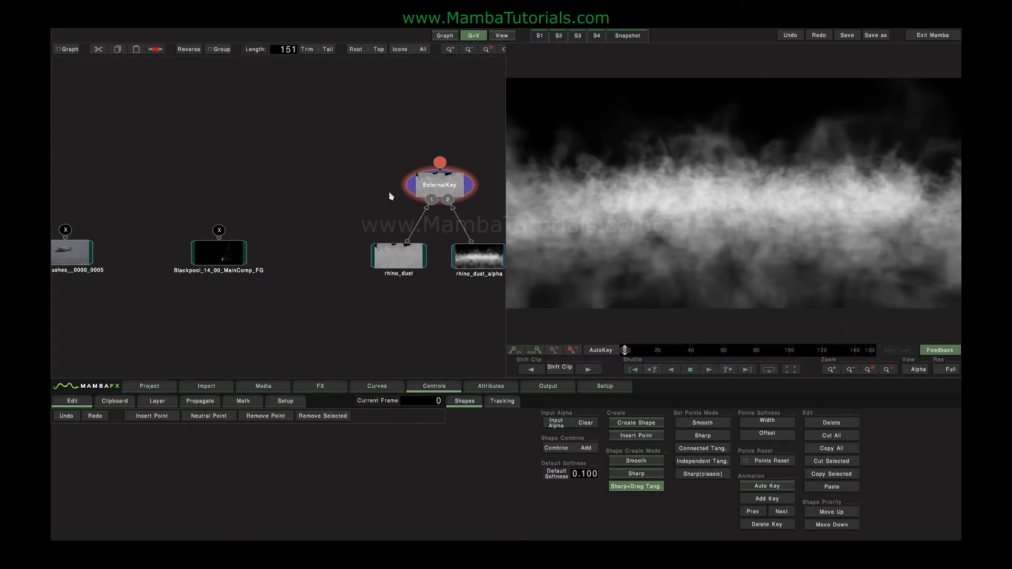
click(321, 390)
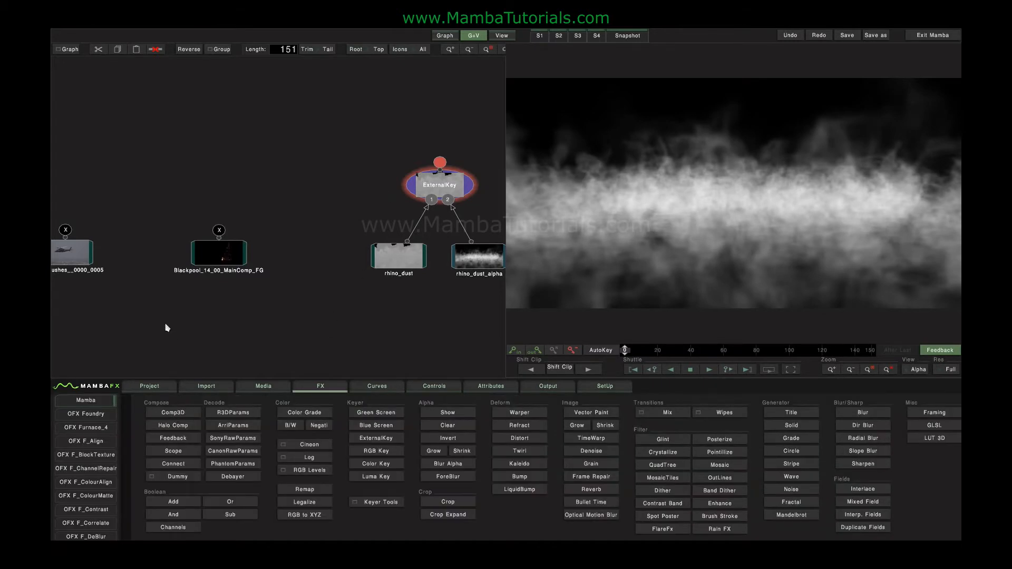
drag(69, 257, 139, 257)
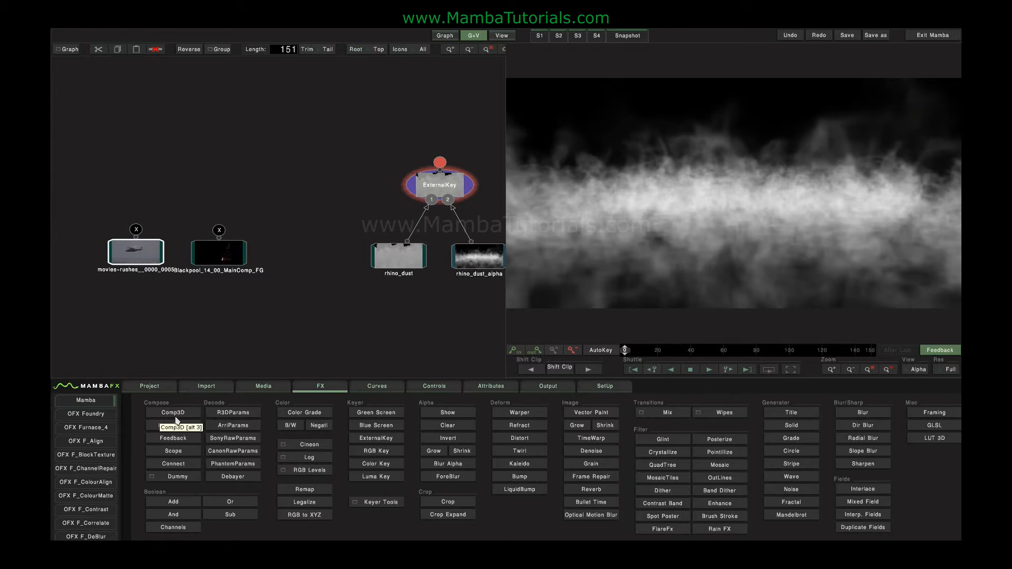
click(173, 197)
click(141, 250)
click(227, 262)
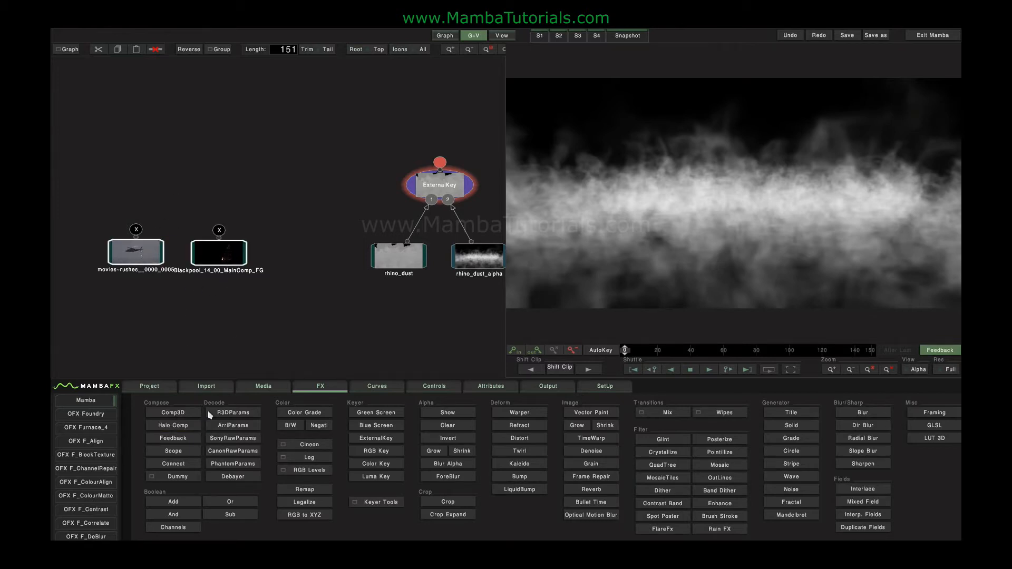
click(180, 417)
click(918, 369)
click(919, 294)
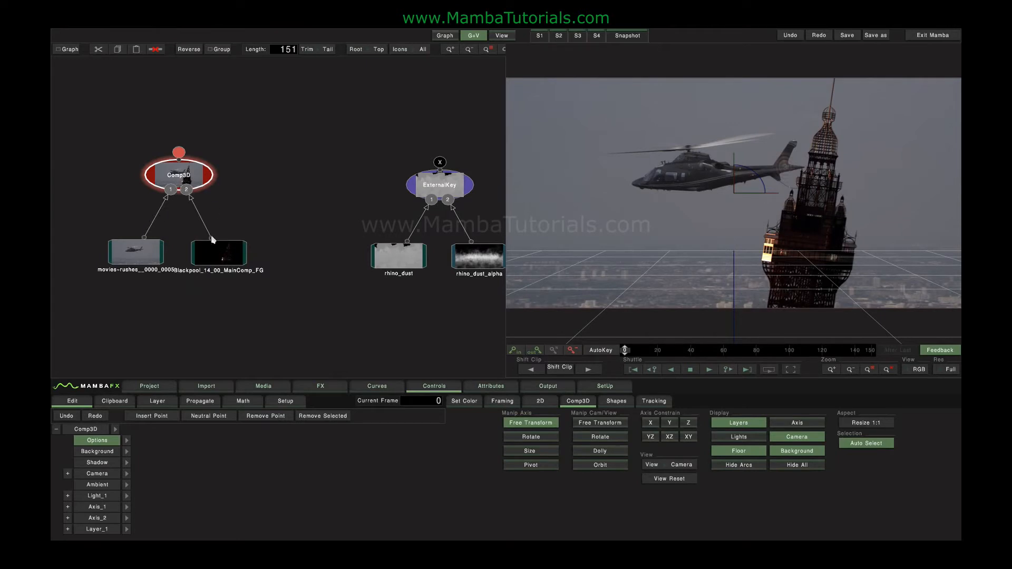
Step: Inspect the Comp3D input clips and the Blackpool clip's alpha, then orbit around the Comp3D scene
click(136, 255)
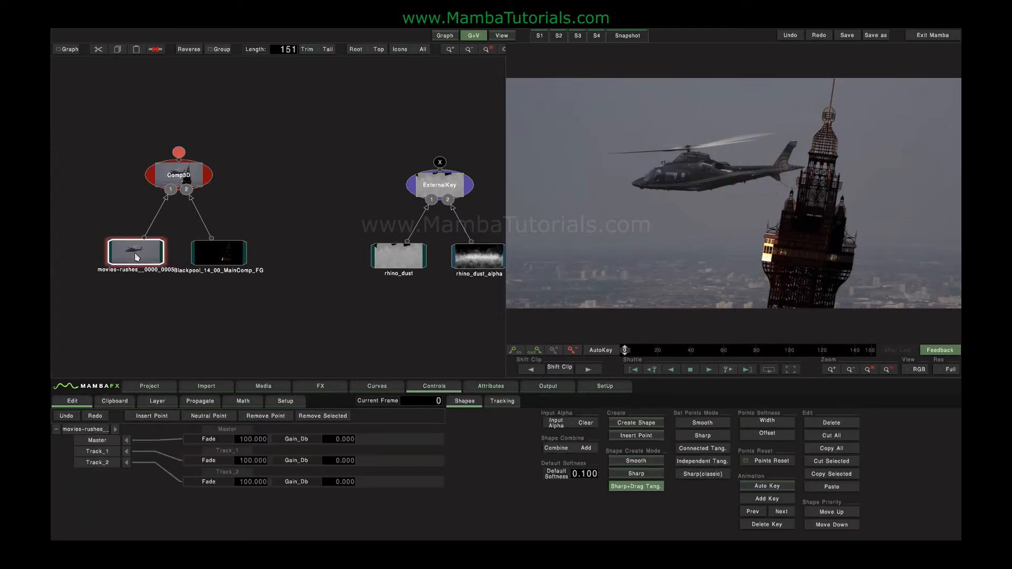
click(226, 259)
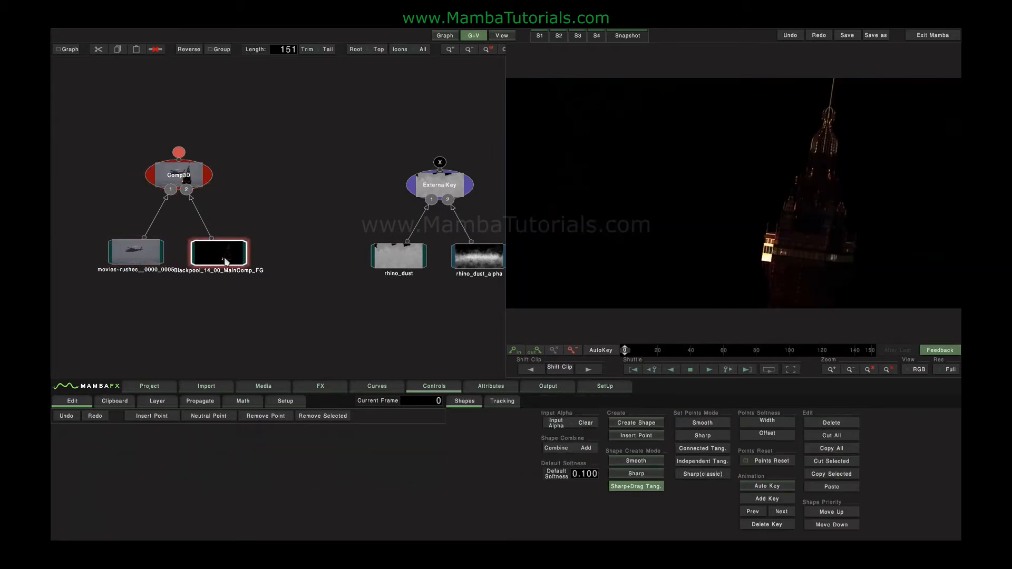
click(919, 369)
click(915, 350)
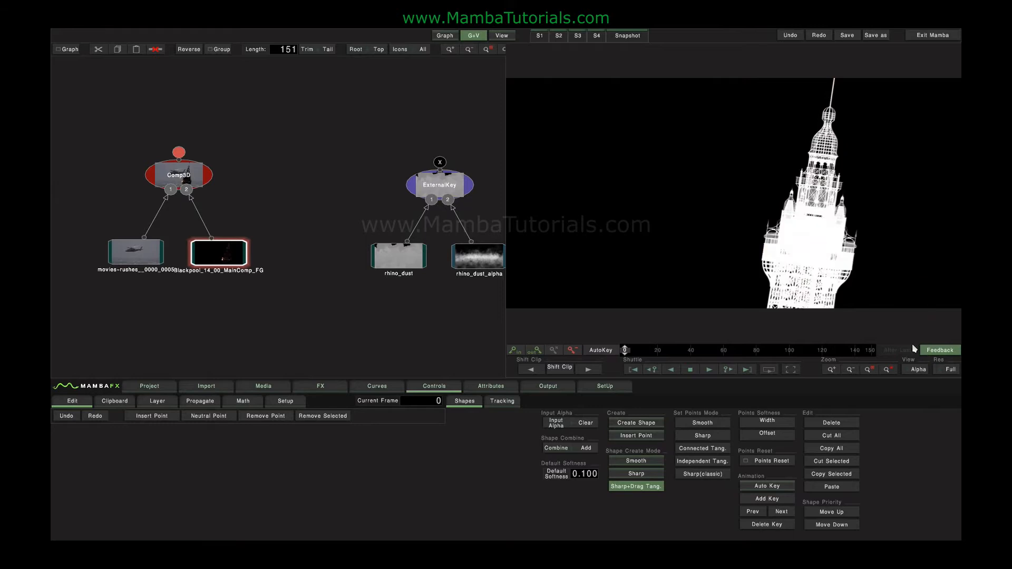
click(916, 370)
click(916, 313)
click(170, 171)
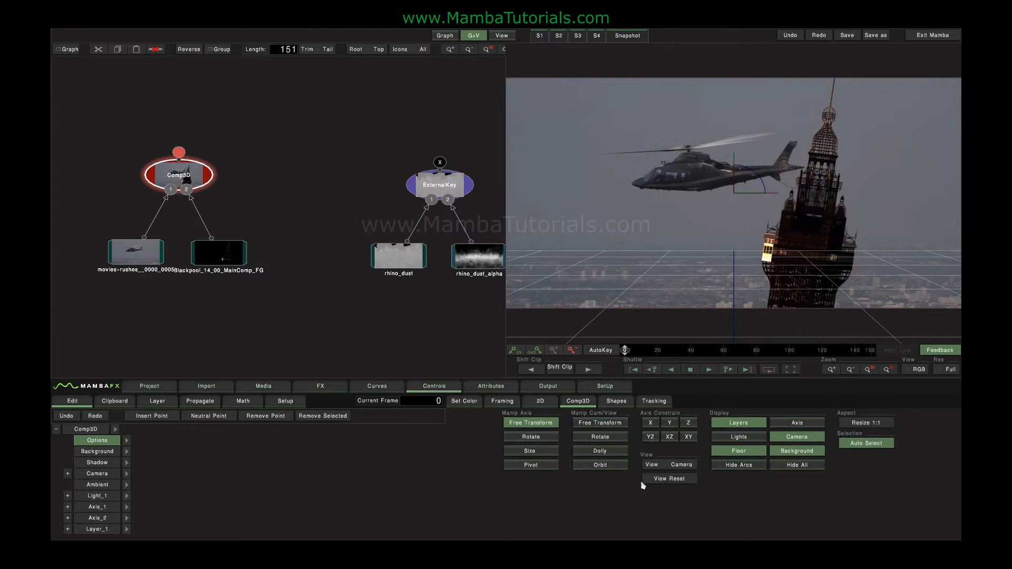
click(608, 466)
drag(687, 212, 569, 174)
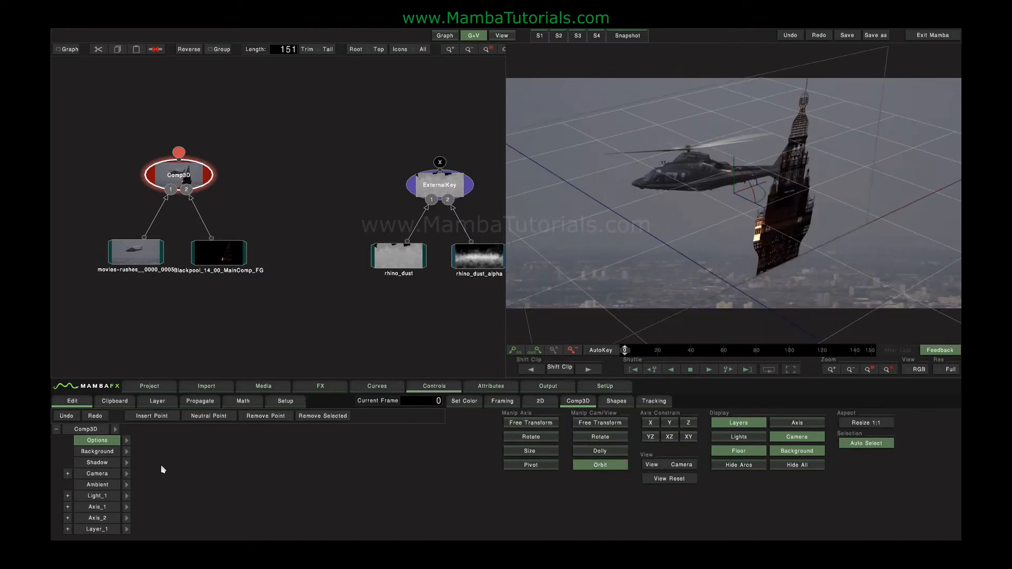
click(97, 473)
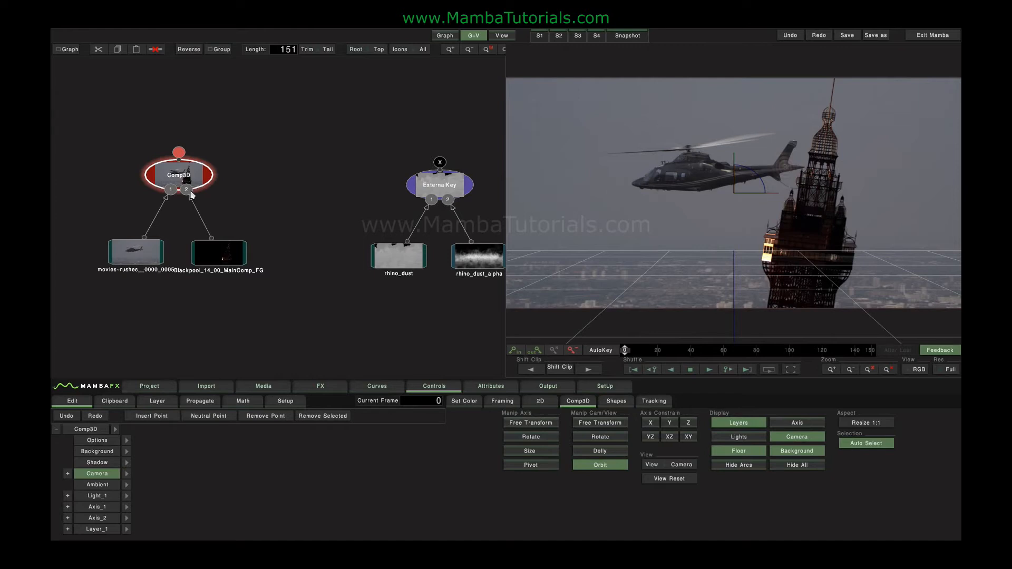
Step: Connect the ExternalKey output to the Comp3D node's third input
drag(222, 258, 243, 260)
drag(439, 162, 212, 176)
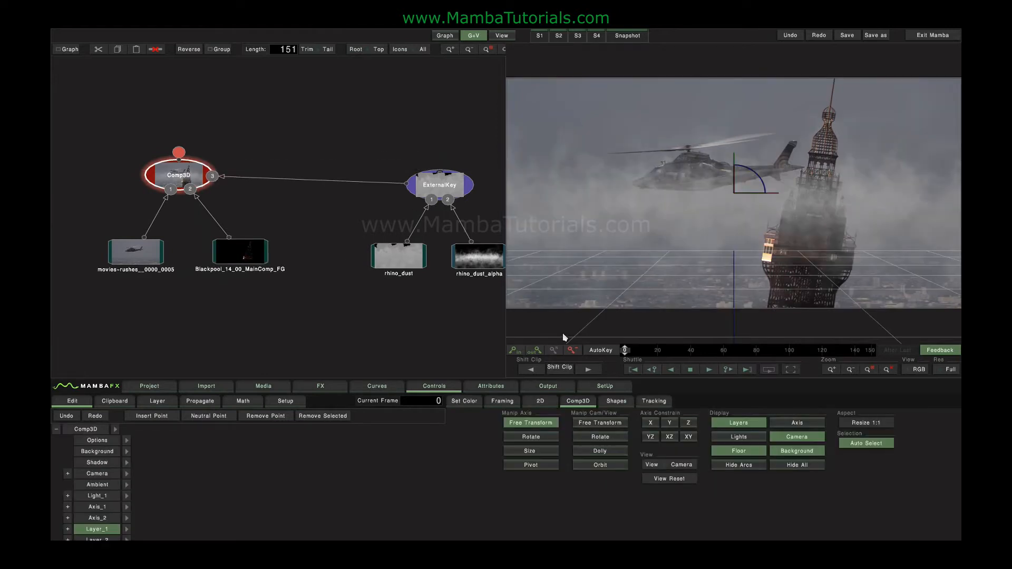
drag(750, 351, 555, 359)
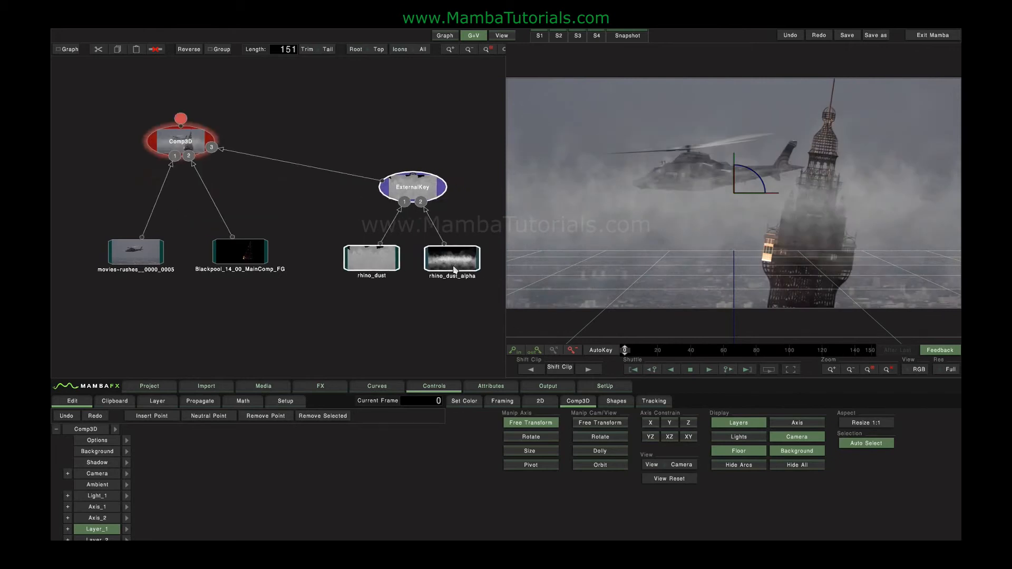
Step: Connect the greenScreen_A001_C045_0317U clip to the Comp3D node's fourth input
drag(453, 267, 405, 263)
drag(455, 335, 272, 335)
click(364, 226)
drag(488, 263, 195, 130)
drag(291, 165, 463, 251)
drag(359, 215, 160, 231)
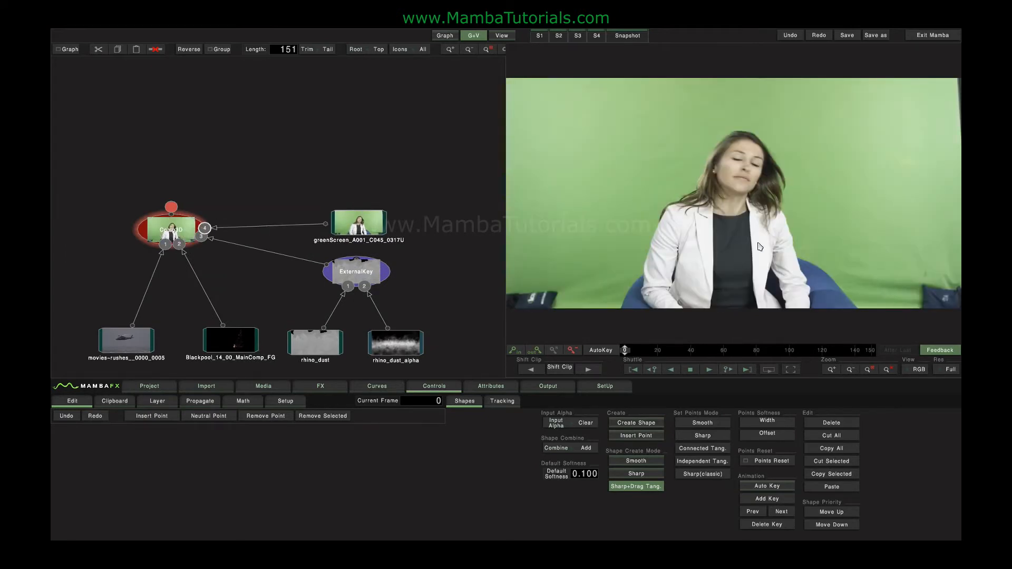
Step: View the greenScreen clip and check its alpha channel before returning to RGB
click(380, 223)
click(919, 369)
click(910, 348)
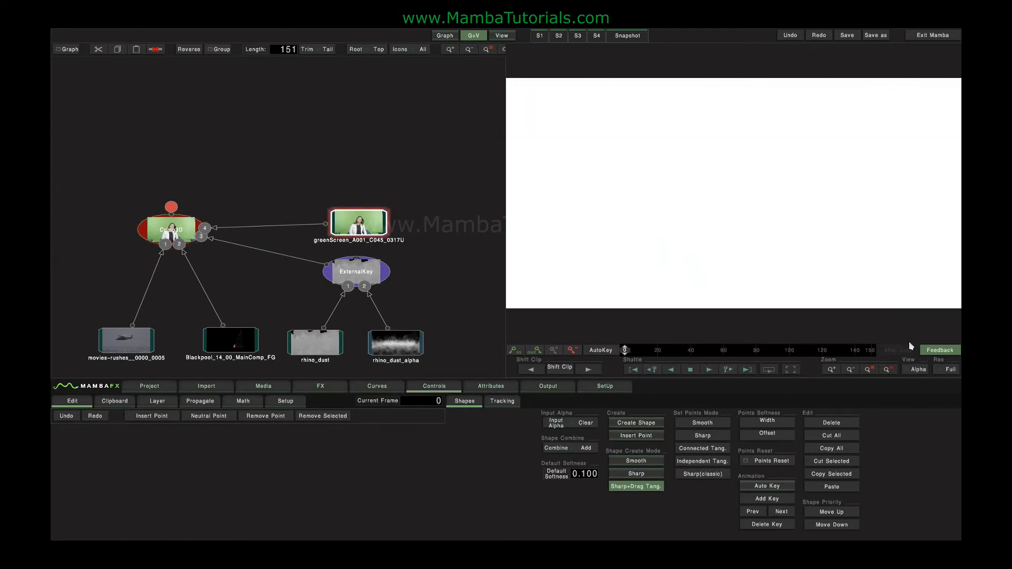
click(915, 371)
click(917, 297)
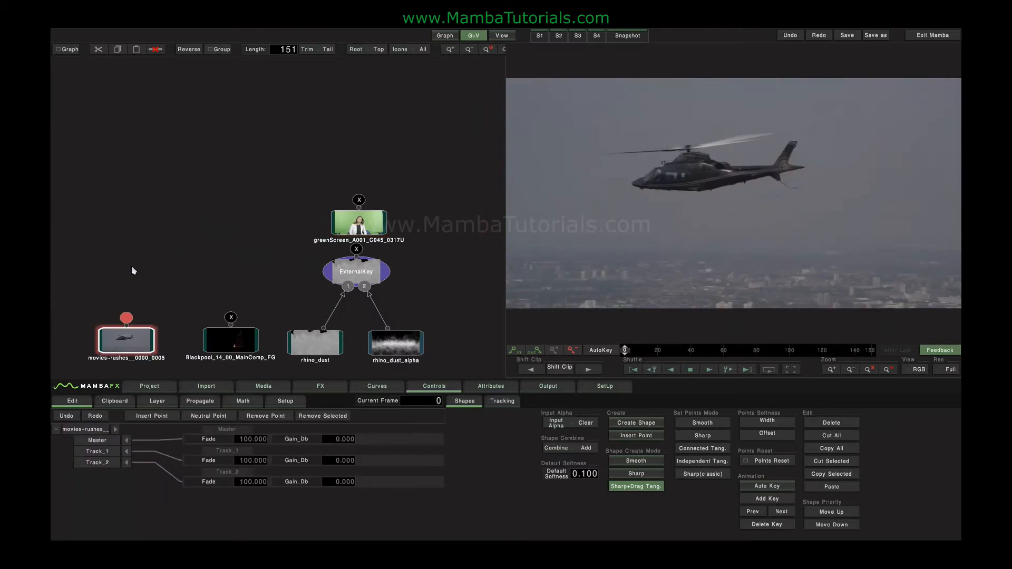
Step: Delete all nodes in the graph except the greenScreen clip
drag(105, 263, 483, 359)
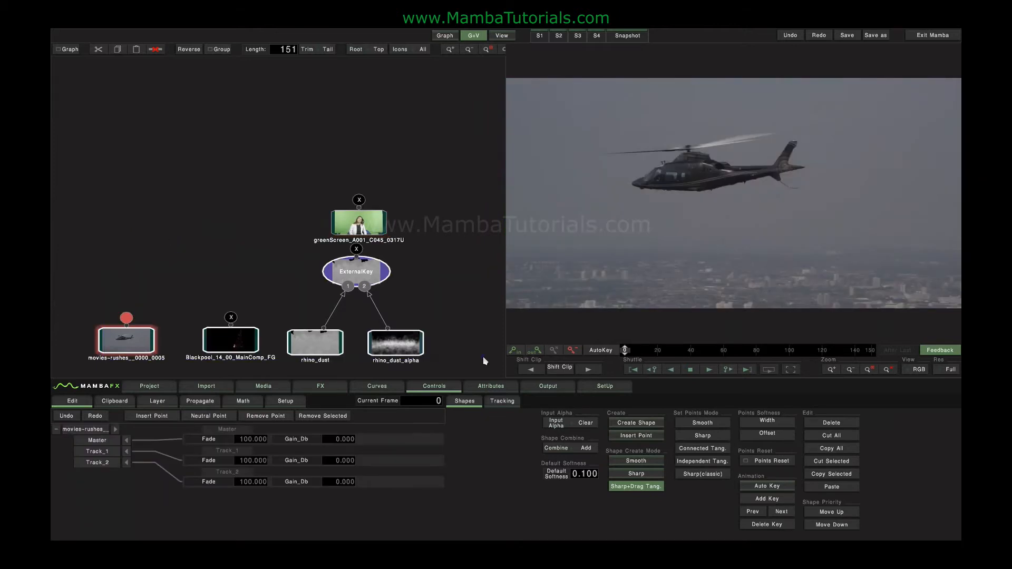
key(Delete)
Step: Add a Color Grade node to the greenScreen clip and open its grading controls
click(314, 389)
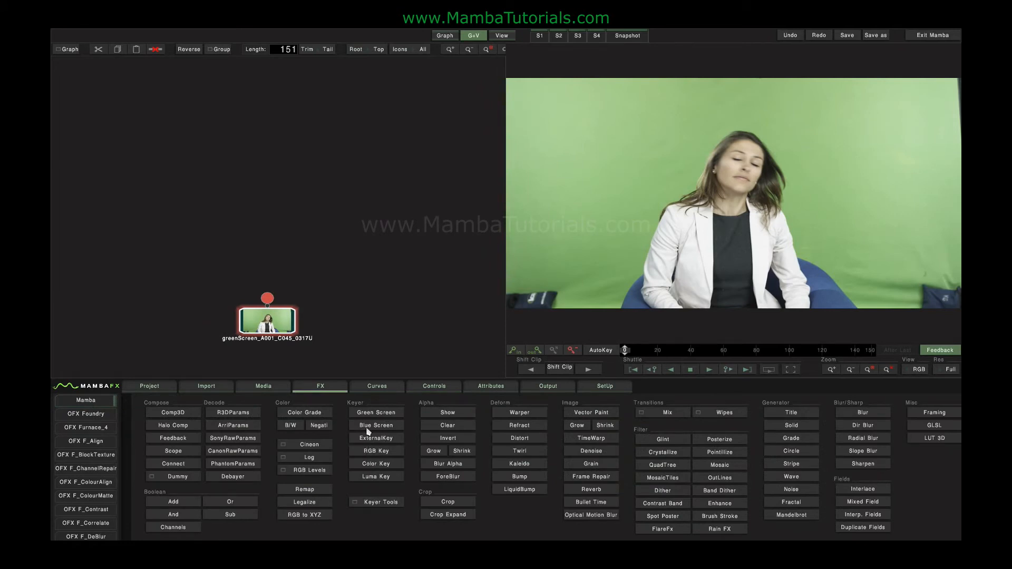
click(296, 413)
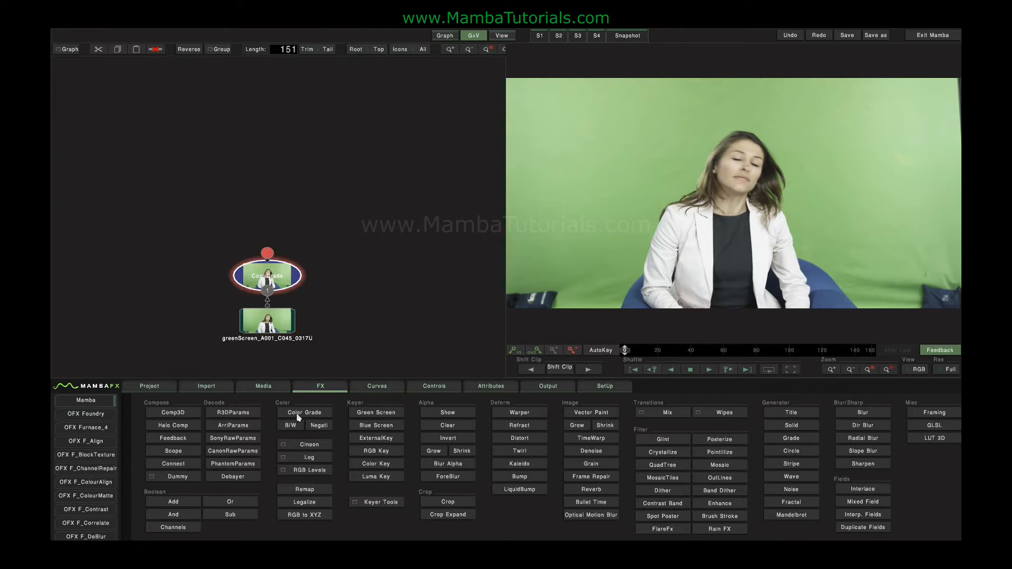
click(285, 280)
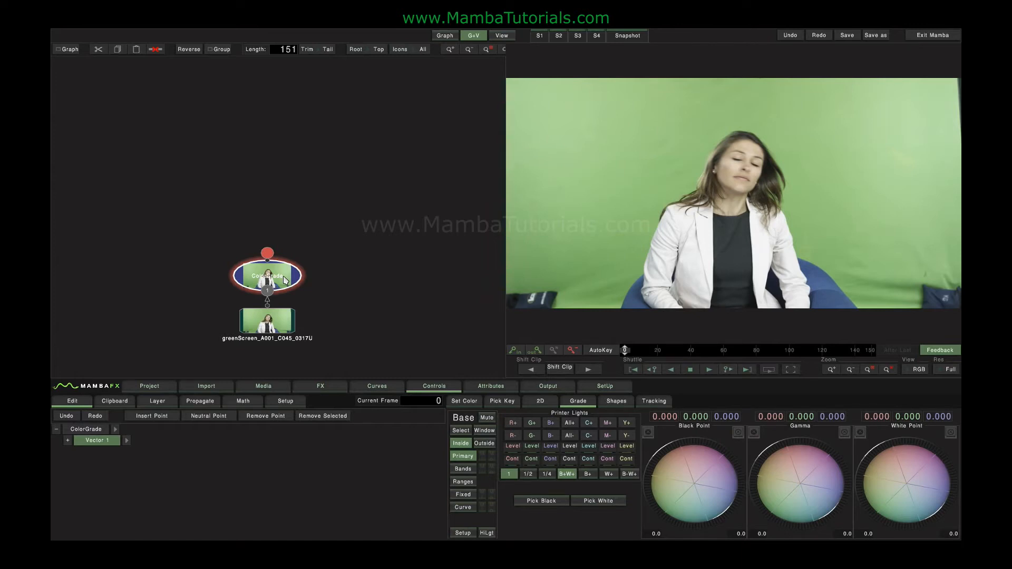
Step: Set the Color Grade selection's Export Key to Inside and switch the viewer to the alpha channel
click(460, 432)
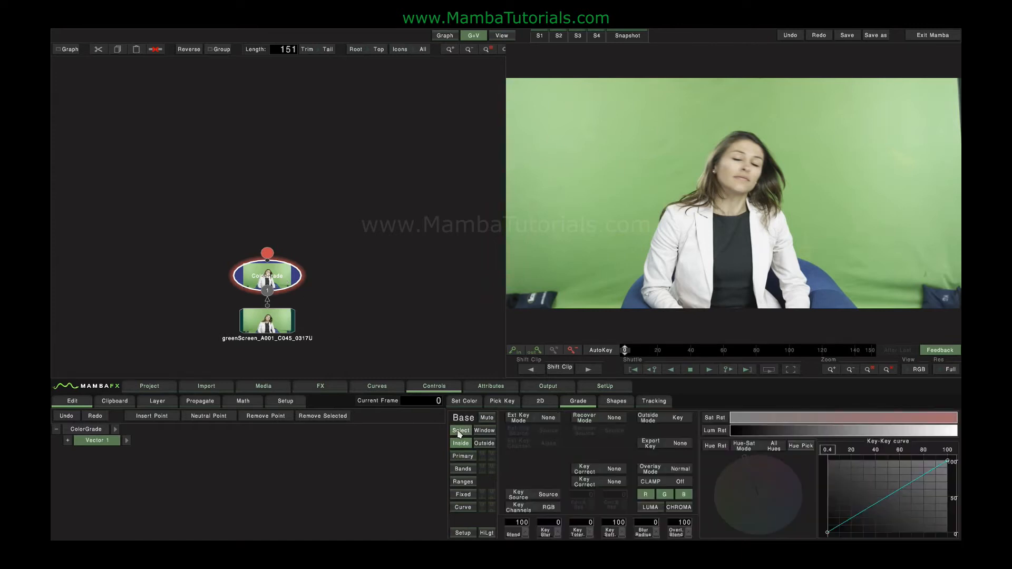
click(680, 443)
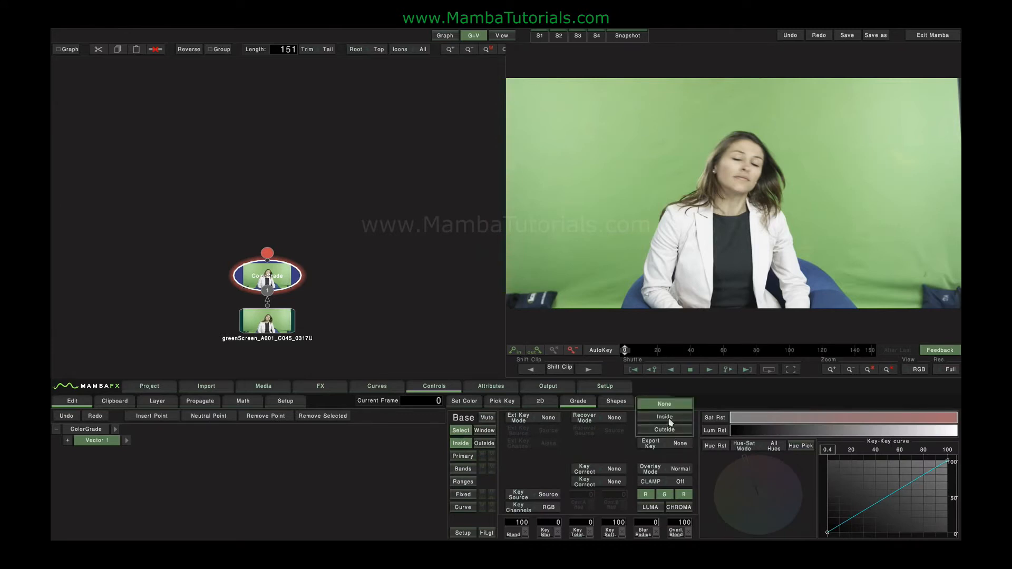
click(670, 421)
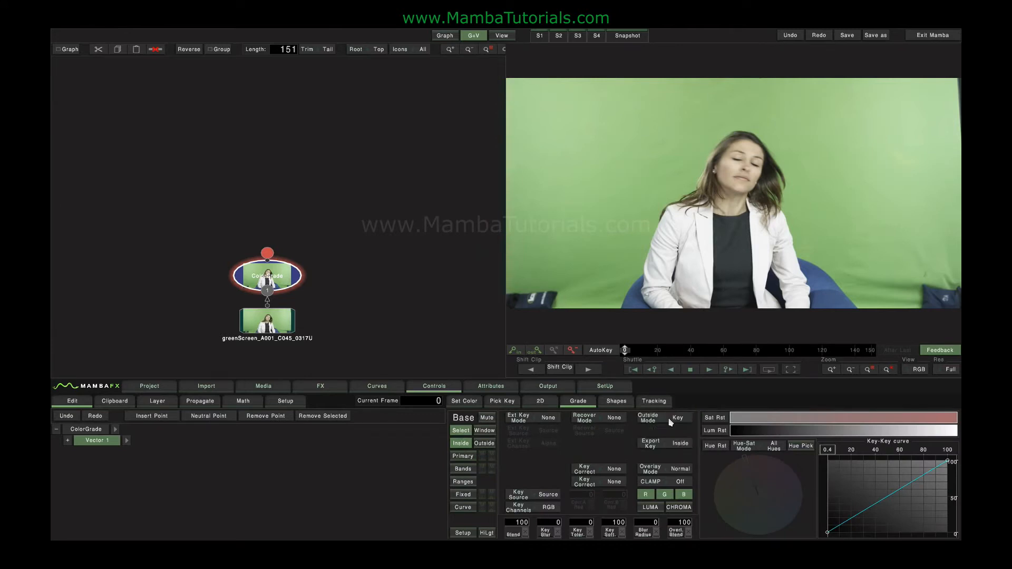
click(917, 372)
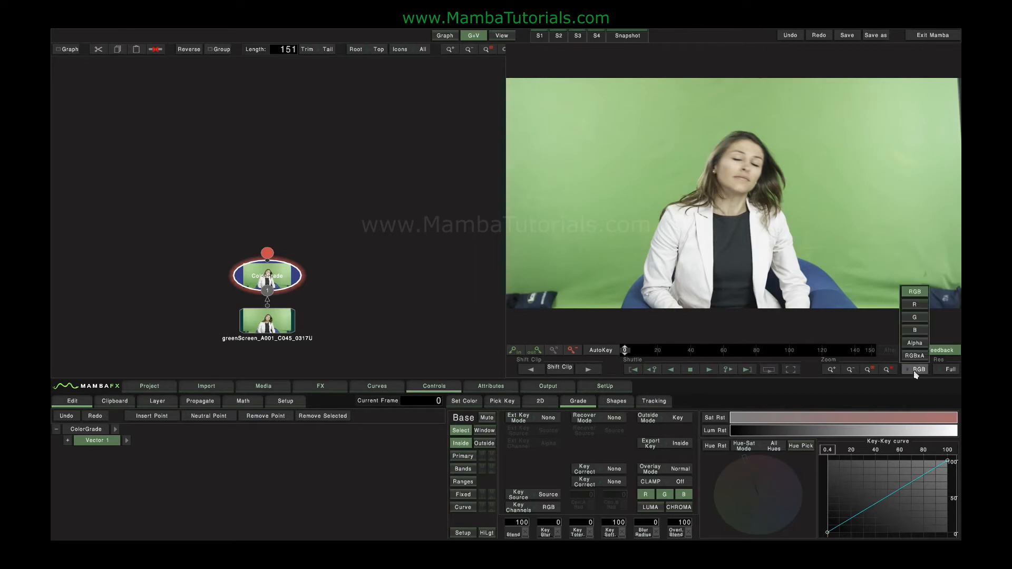
click(915, 344)
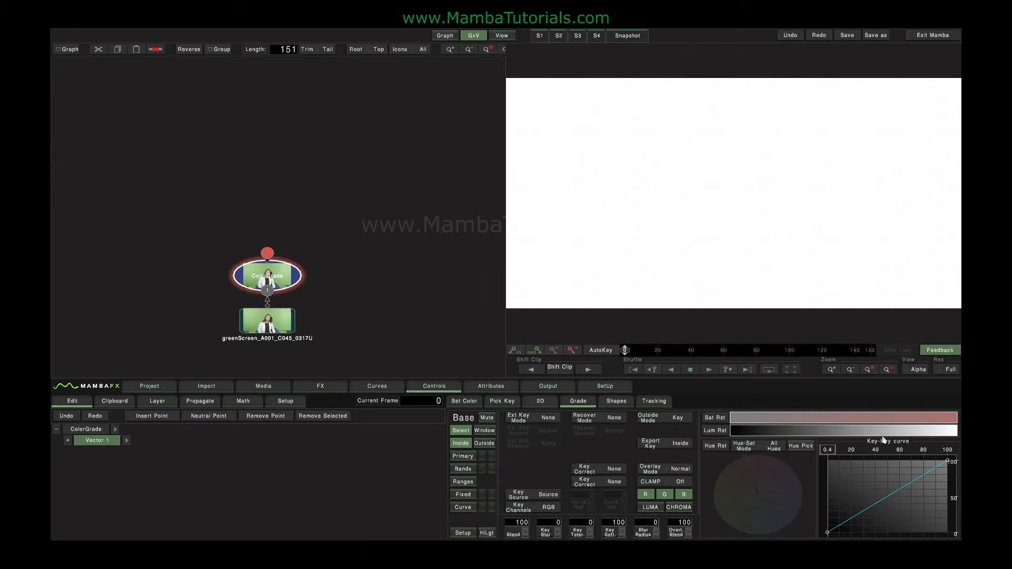
Step: Select Simple Hue-Sat mode, pick the green backdrop's hue from the viewer, and widen the hue range on the wheel
click(775, 445)
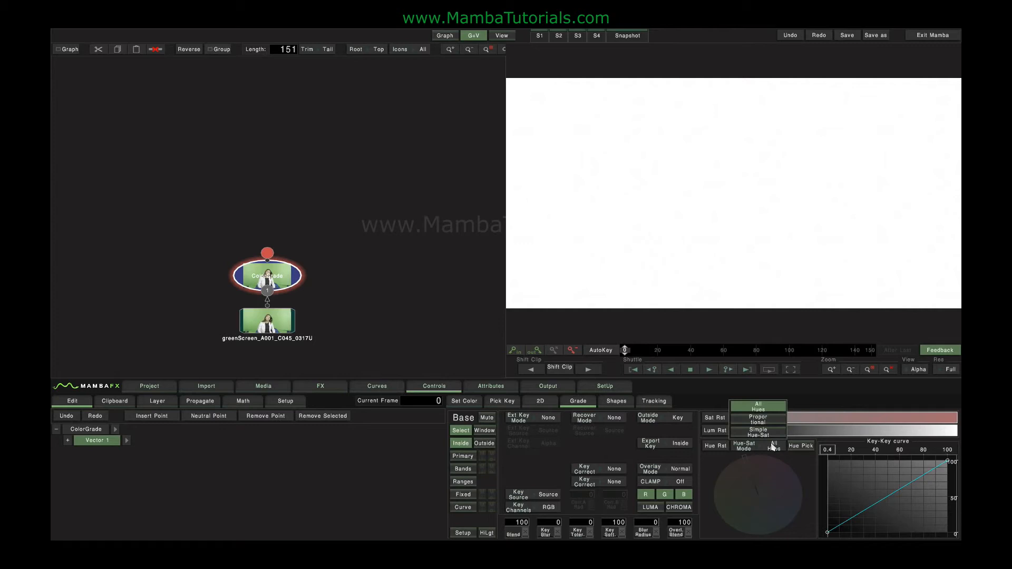
click(760, 432)
drag(737, 465, 717, 512)
click(801, 446)
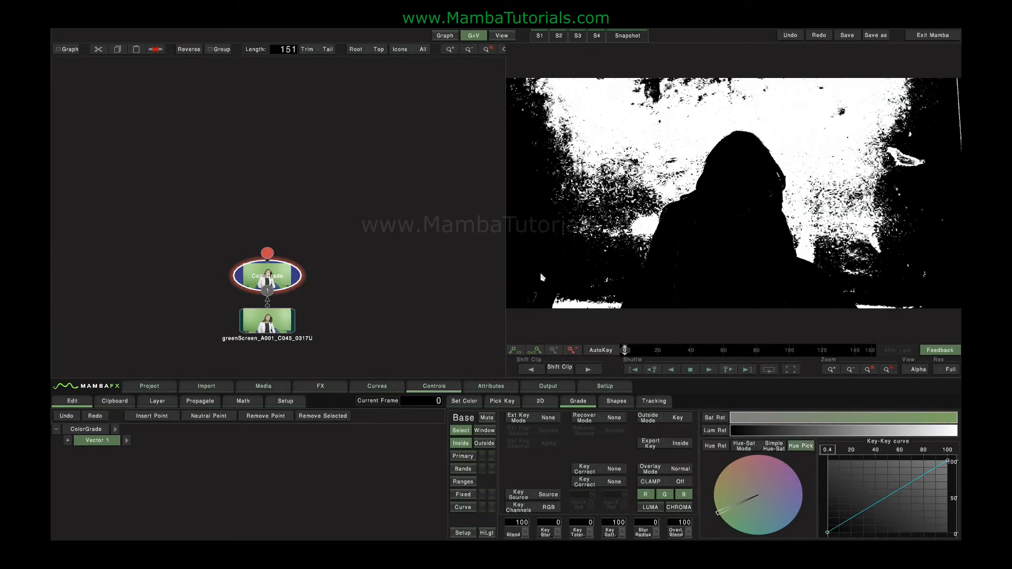
click(546, 206)
mouse_move(720, 516)
mouse_down()
mouse_move(724, 501)
mouse_move(724, 514)
mouse_move(716, 510)
mouse_move(747, 524)
mouse_move(797, 519)
mouse_move(746, 530)
mouse_move(727, 498)
mouse_up()
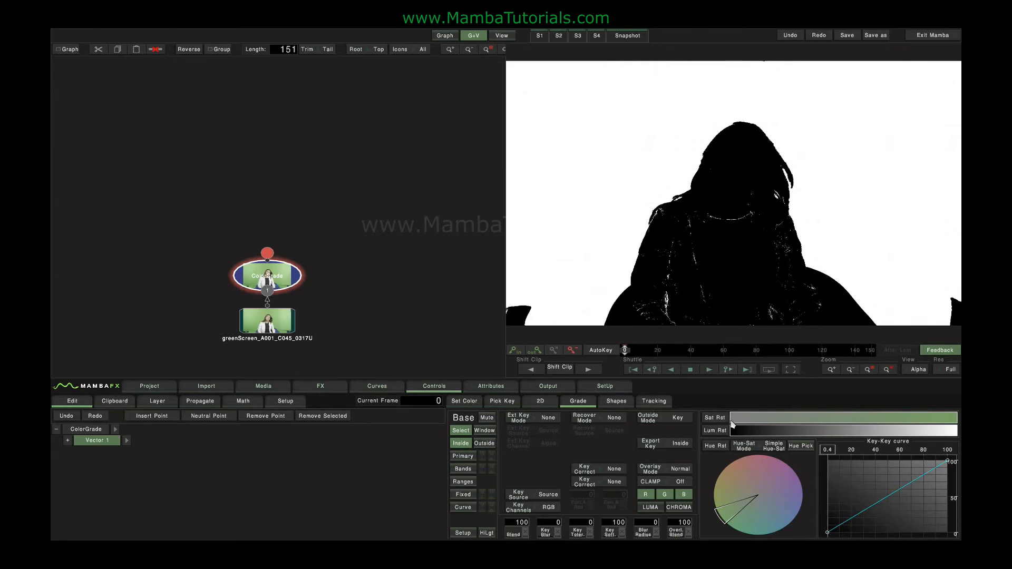
Step: Adjust the saturation and luminance range sliders to refine the keyed matte
drag(733, 425, 763, 421)
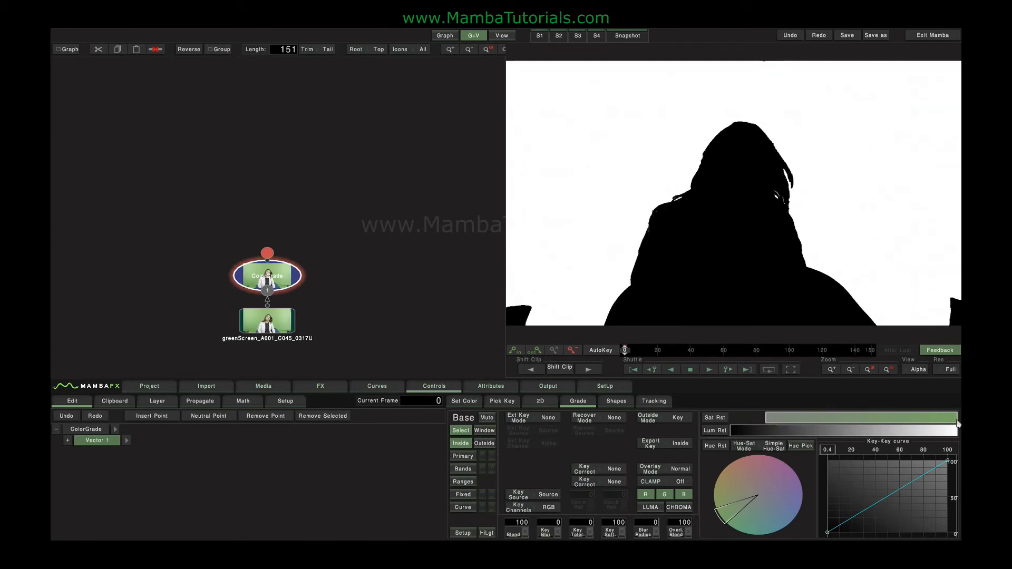
mouse_move(954, 419)
mouse_down()
mouse_move(781, 425)
mouse_move(955, 422)
mouse_up()
drag(734, 436, 641, 435)
drag(952, 436, 860, 432)
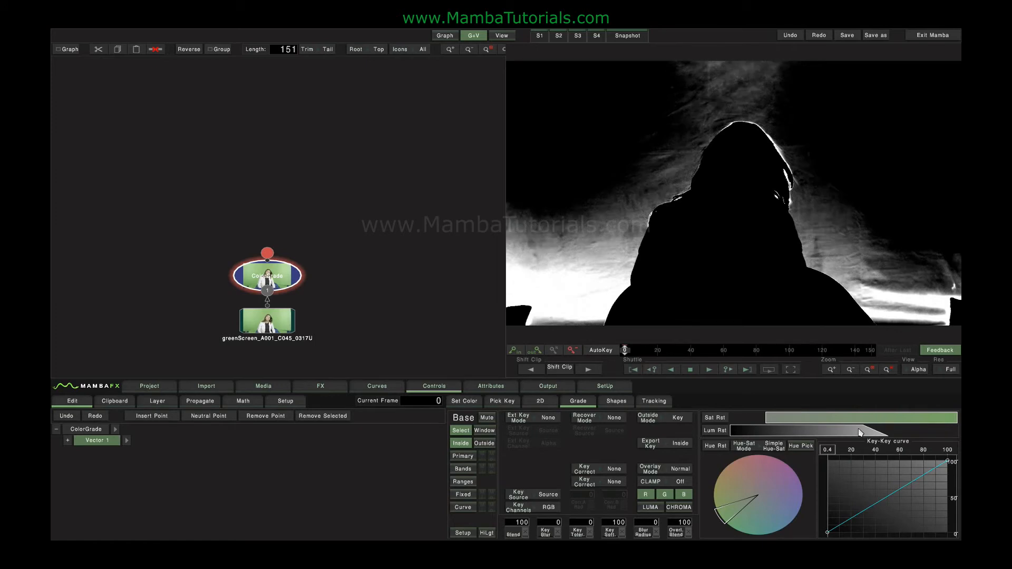
drag(861, 432, 823, 435)
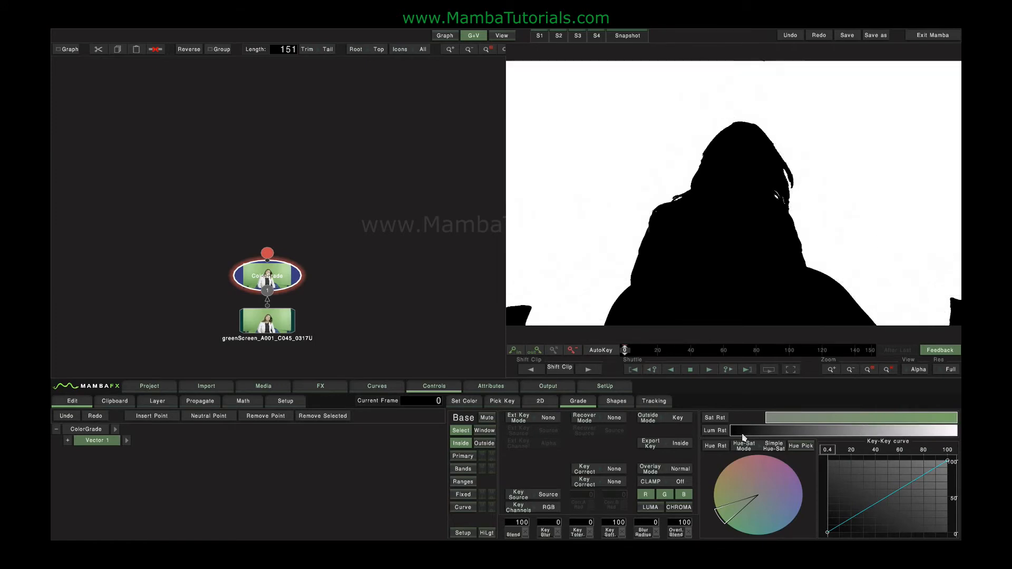
drag(768, 420, 731, 421)
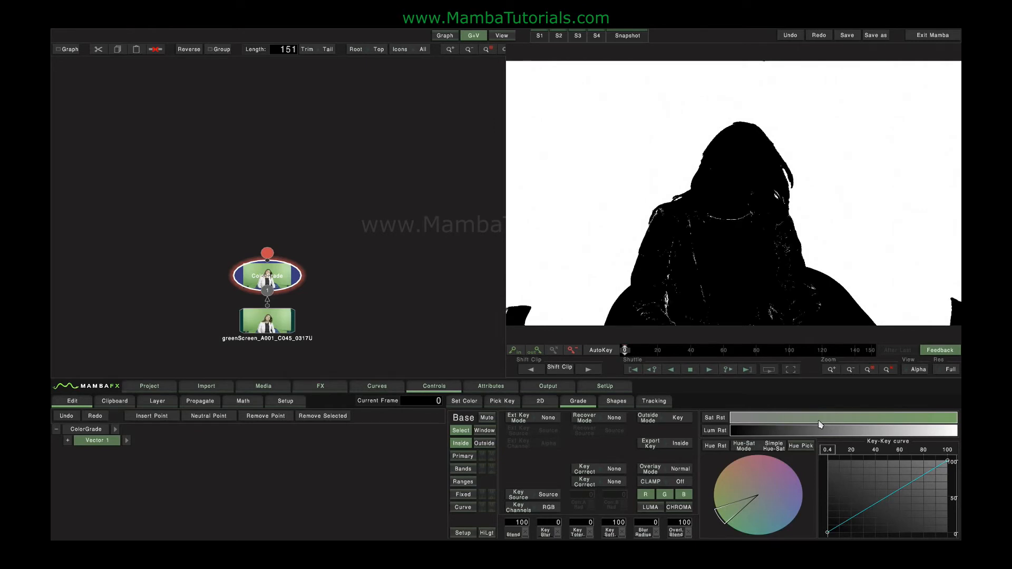
Step: Return to All Hues mode, narrow the luminance range to about 48.9, and bend the key-key curve
drag(725, 525, 720, 522)
click(771, 449)
click(759, 413)
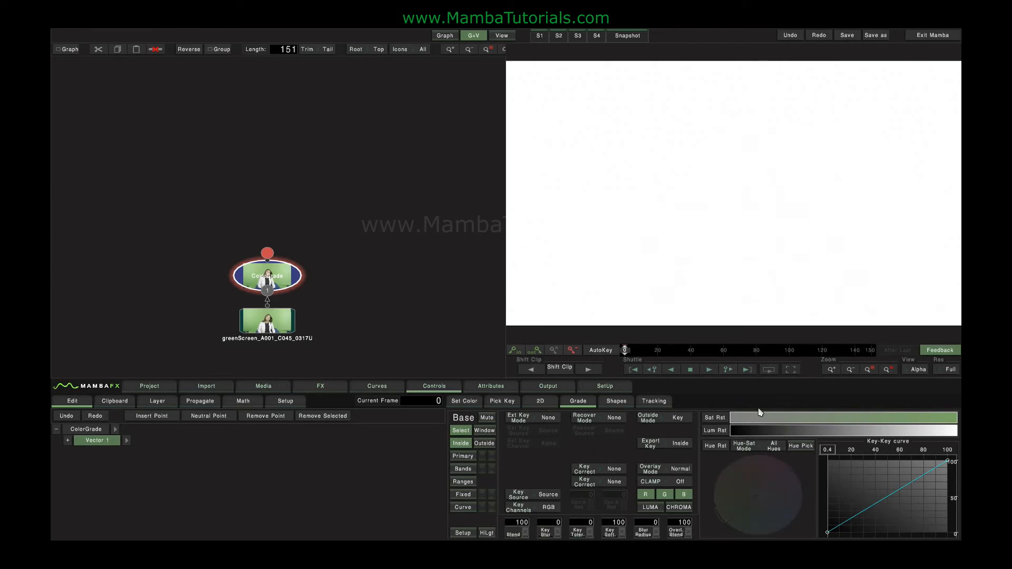
drag(737, 436, 848, 435)
mouse_move(947, 435)
mouse_down()
mouse_move(889, 435)
mouse_move(948, 437)
mouse_up()
drag(840, 437, 876, 431)
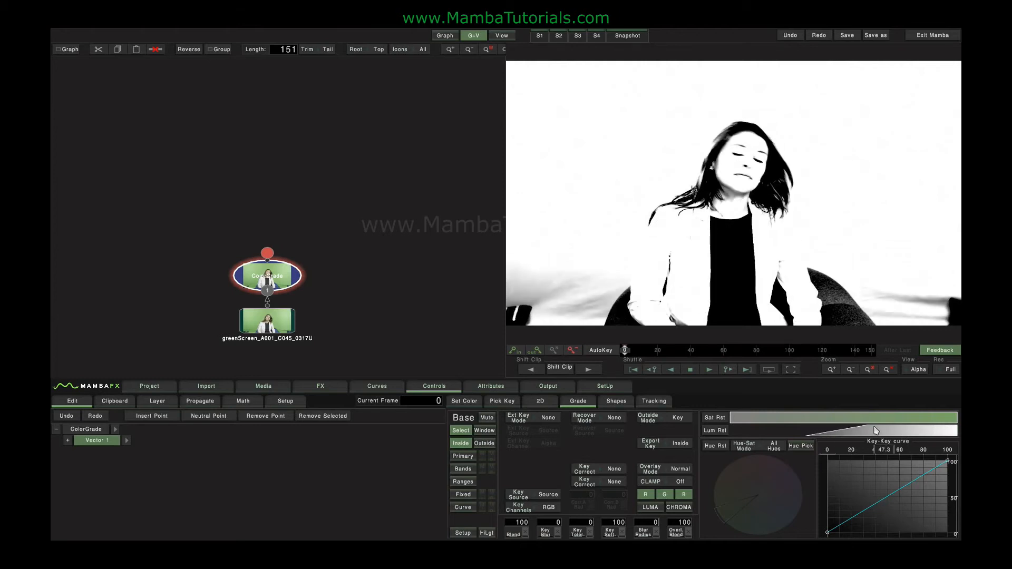
mouse_move(889, 502)
mouse_down()
mouse_move(886, 485)
mouse_move(884, 529)
mouse_move(883, 482)
mouse_move(887, 499)
mouse_up()
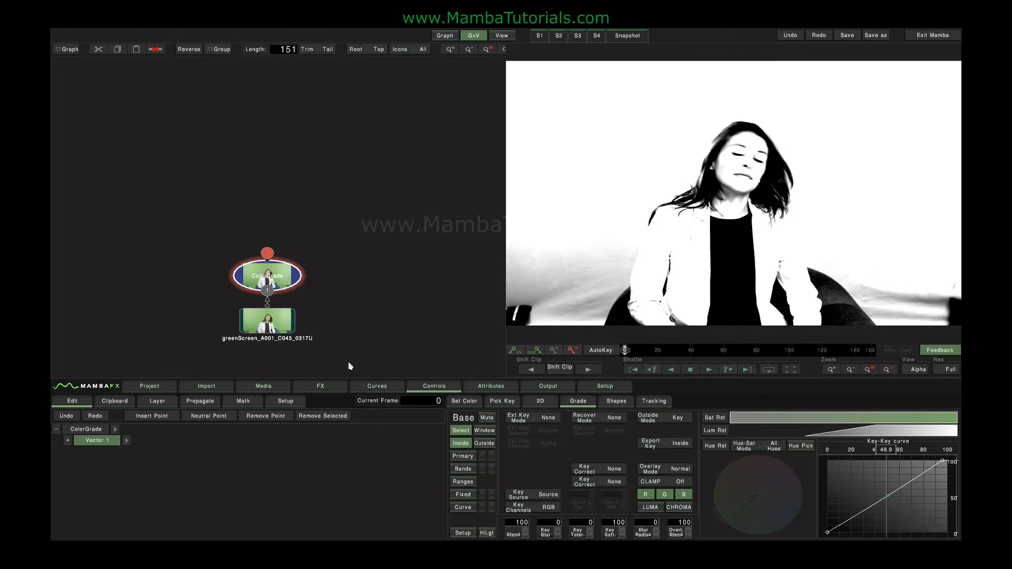
Step: Reset the selection, set Export Key to Inside, and choose Simple Hue-Sat mode, dragging the hue range on the wheel
click(100, 445)
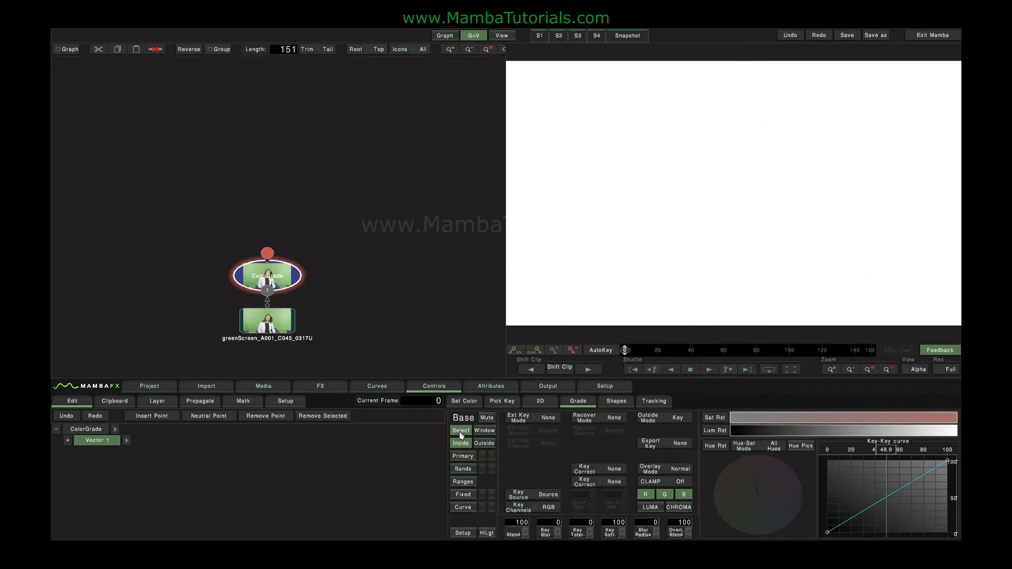
click(679, 447)
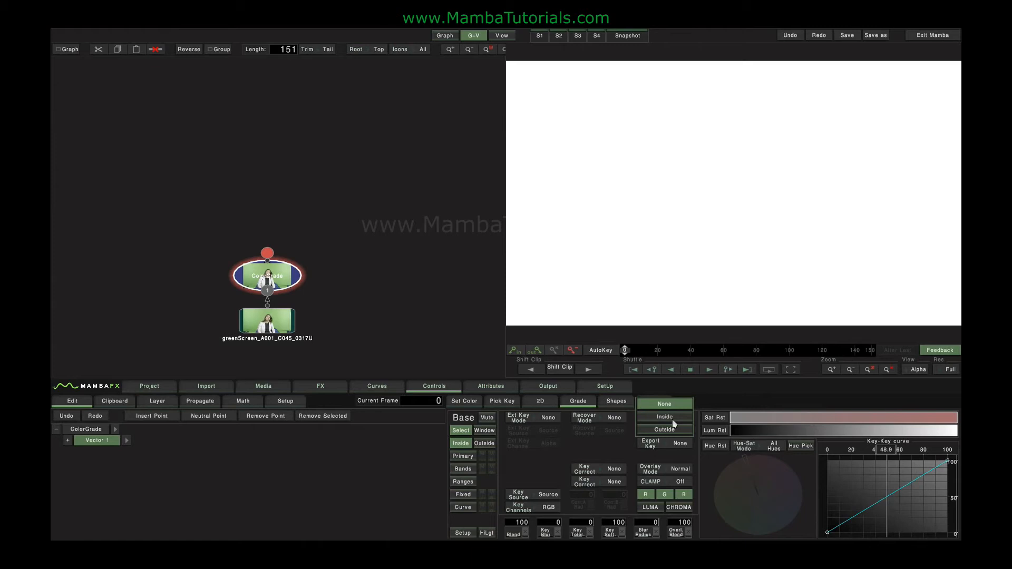
click(672, 419)
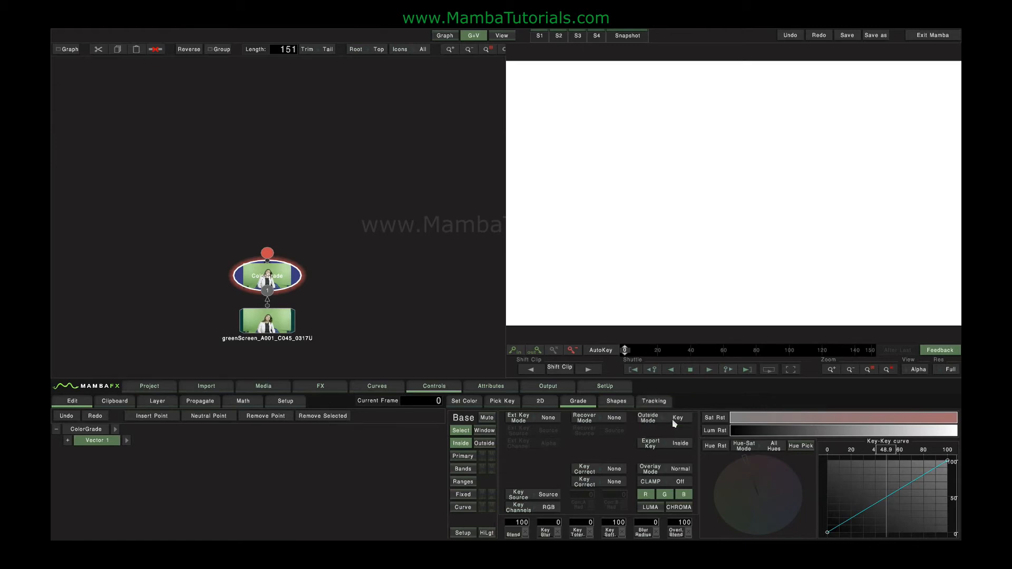
click(778, 450)
click(758, 434)
drag(753, 503, 714, 512)
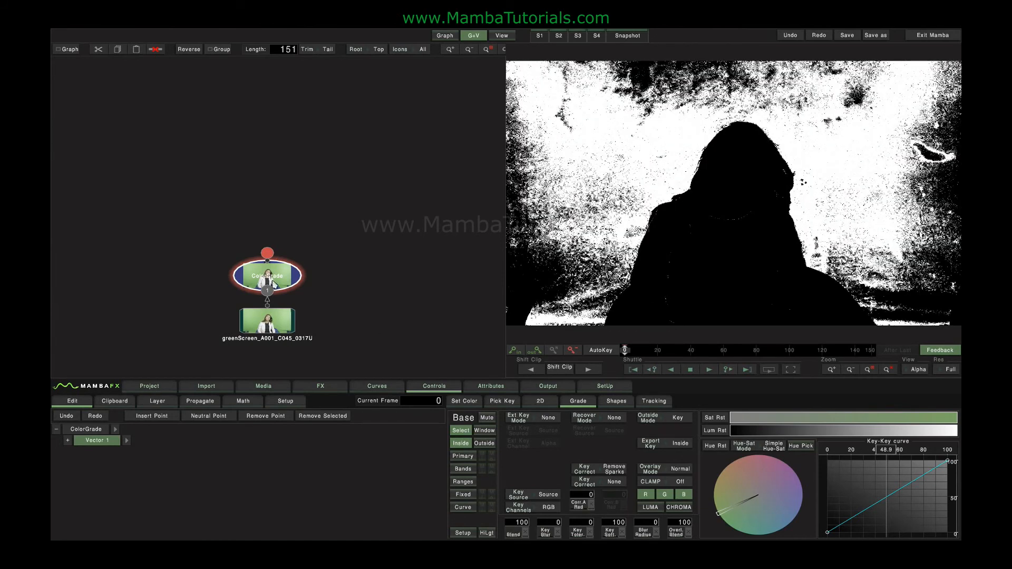
Step: Delete the Color Grade node and add a Green Screen keyer node to the clip, opening its controls
key(Delete)
click(329, 391)
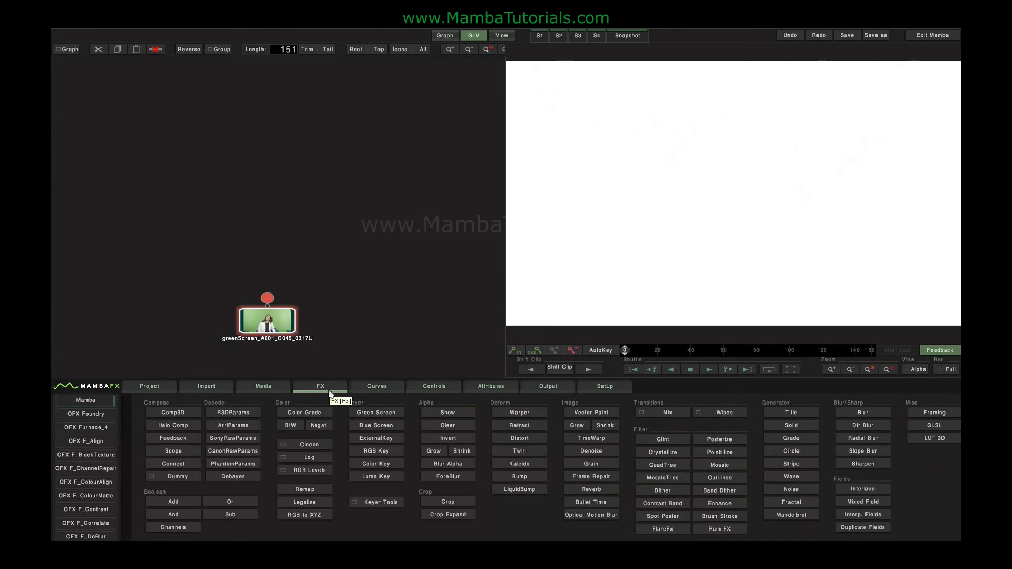
click(391, 416)
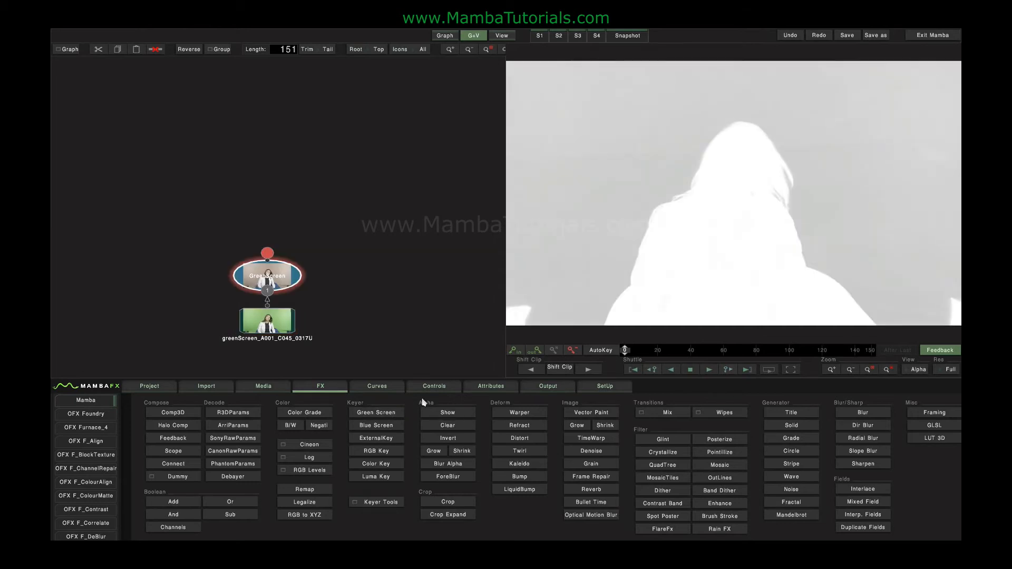
click(263, 275)
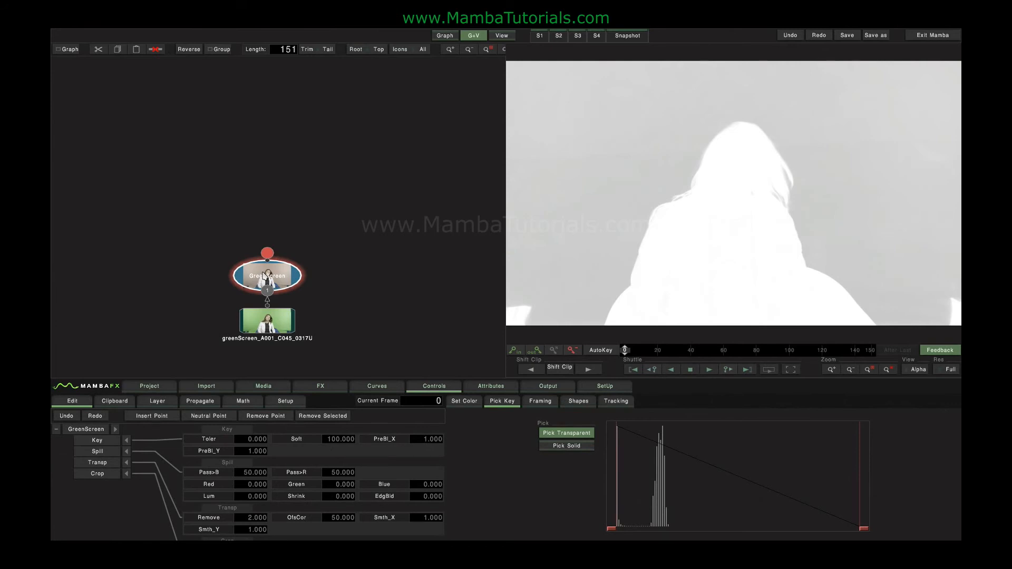
Step: Compare the Green Screen result and the source clip in RGB, then view the keyer's alpha channel
click(918, 370)
click(917, 323)
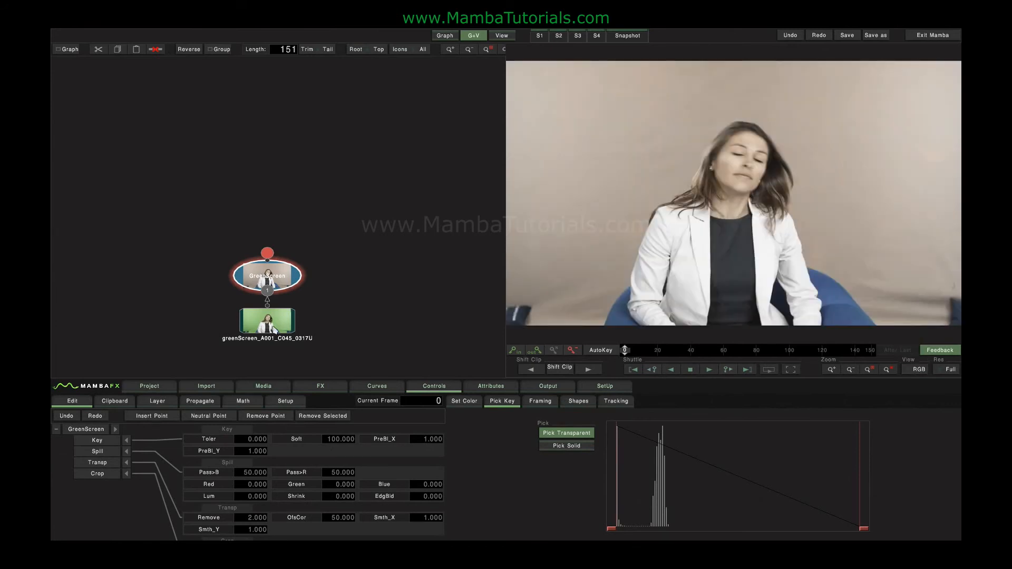
click(274, 327)
click(284, 274)
click(918, 369)
click(916, 347)
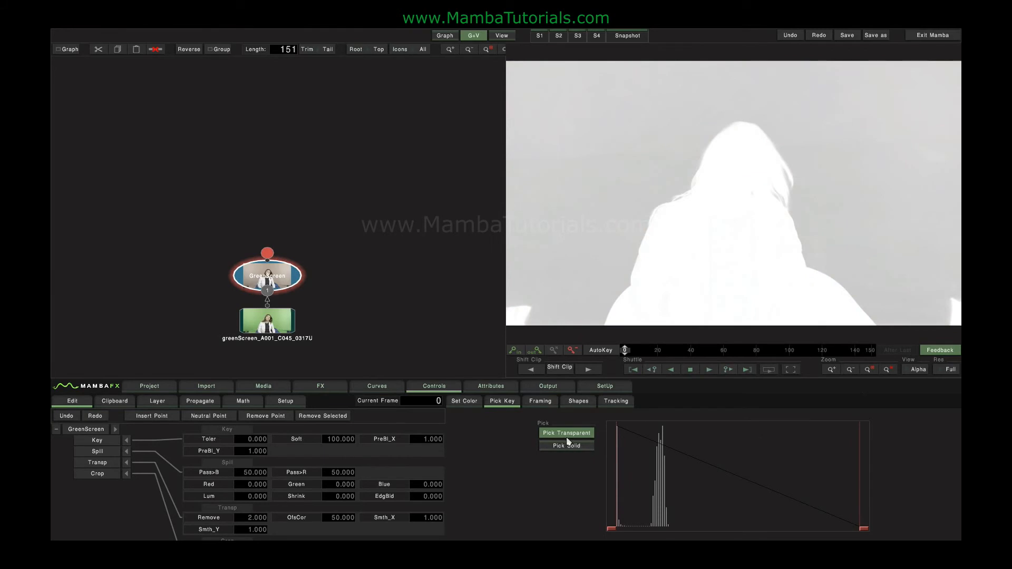
Step: Pick the backdrop as transparent and the person as solid, then drag the histogram softness handle to about 10.2
click(568, 153)
click(572, 446)
click(766, 308)
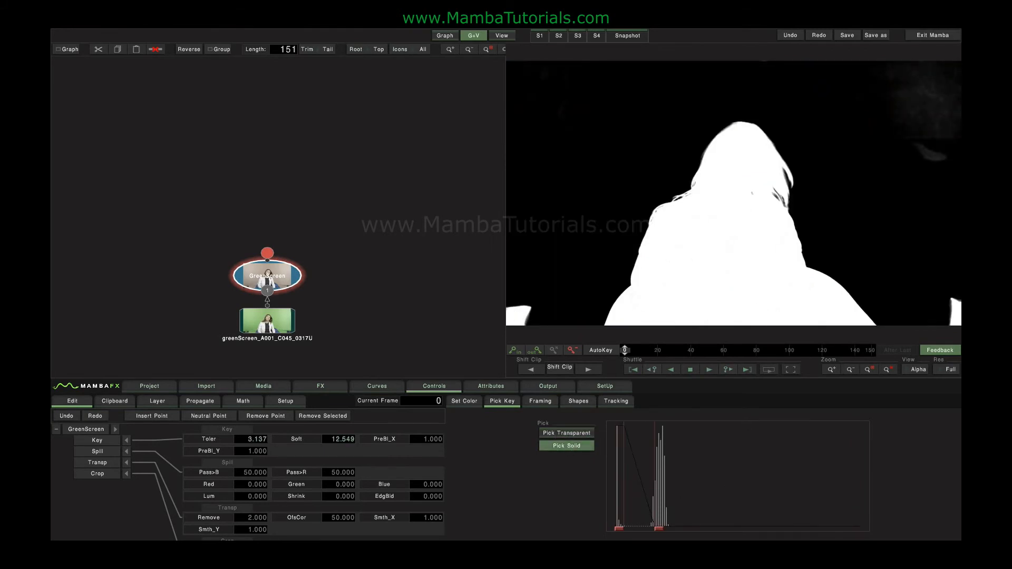
drag(661, 529, 653, 528)
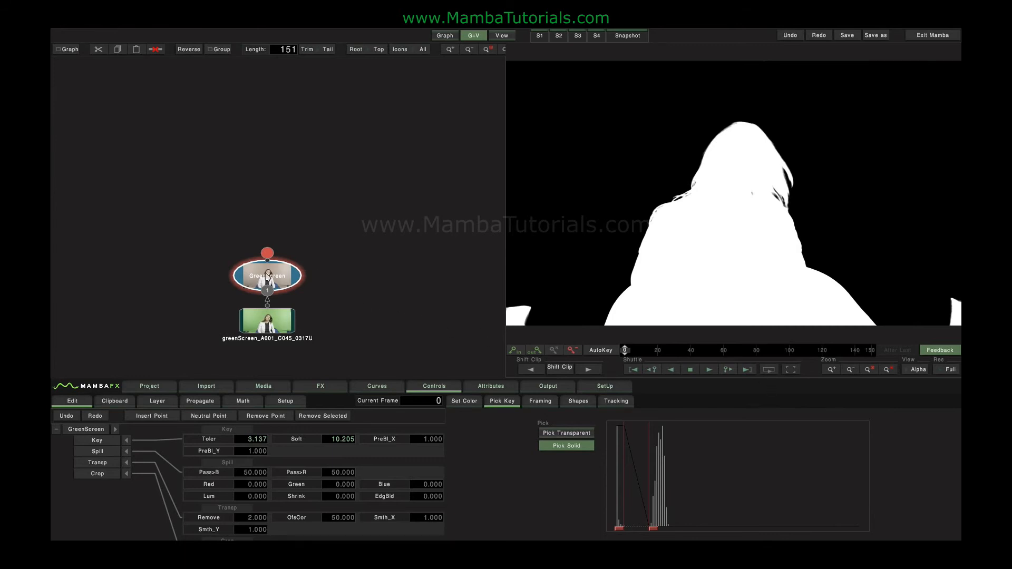
Step: Replace the Green Screen node with an RGB Key node on the clip and open its controls
key(Delete)
click(332, 386)
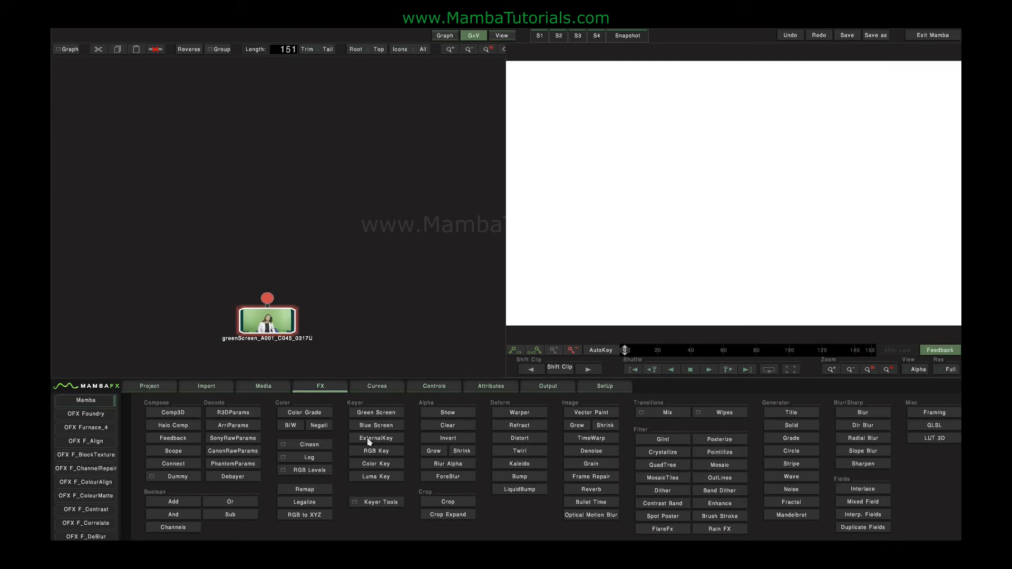
click(377, 452)
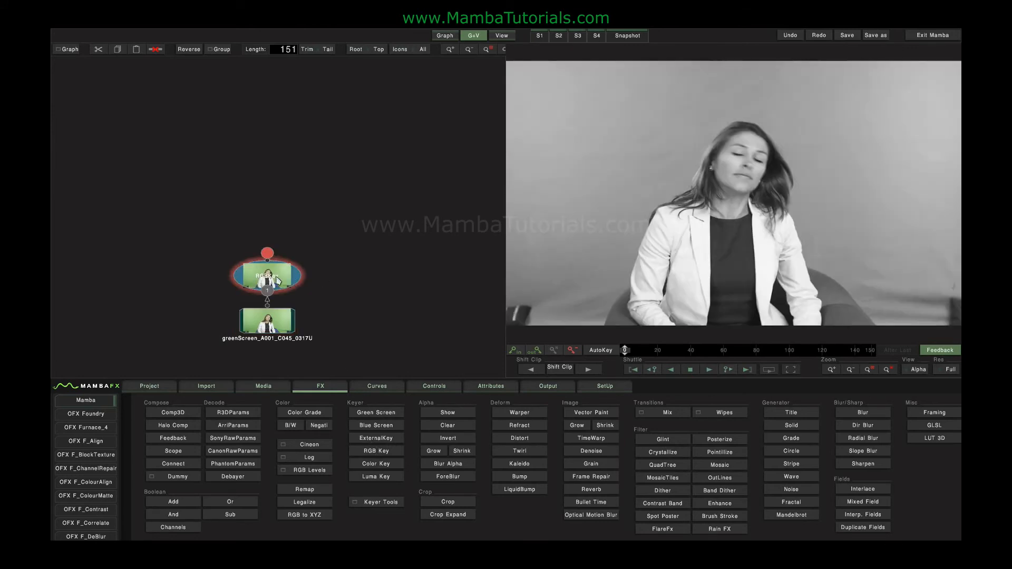
click(278, 279)
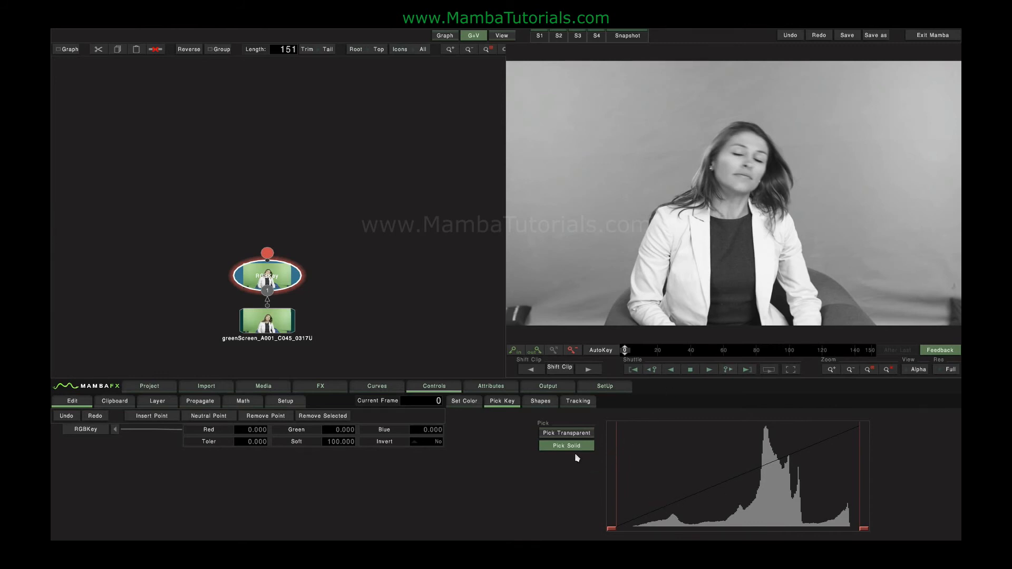
Step: Sample the backdrop for the RGB Key and drag the histogram handle to tolerance about 41.6 and softness about 20.8
click(689, 241)
click(567, 433)
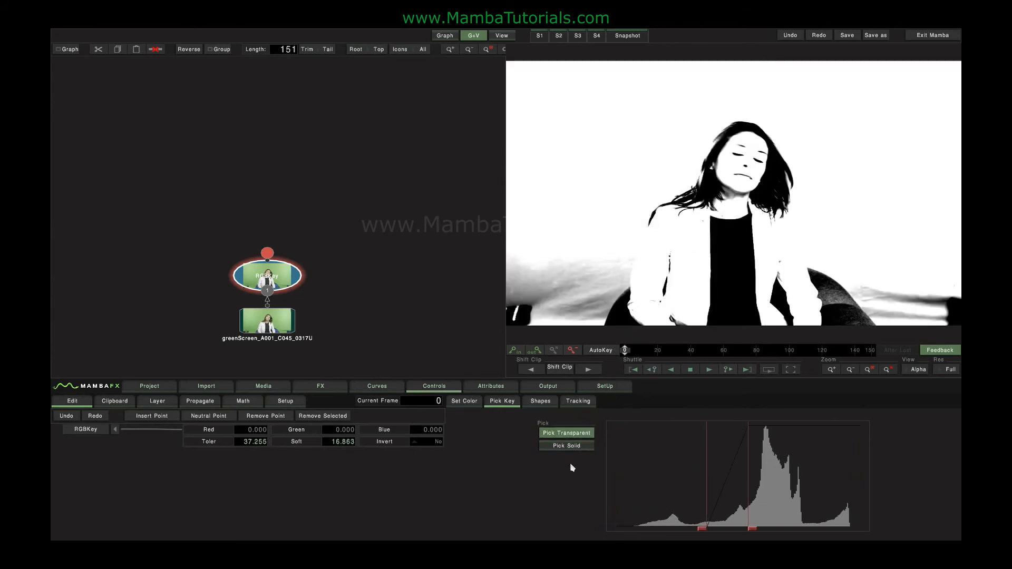
drag(701, 529, 777, 529)
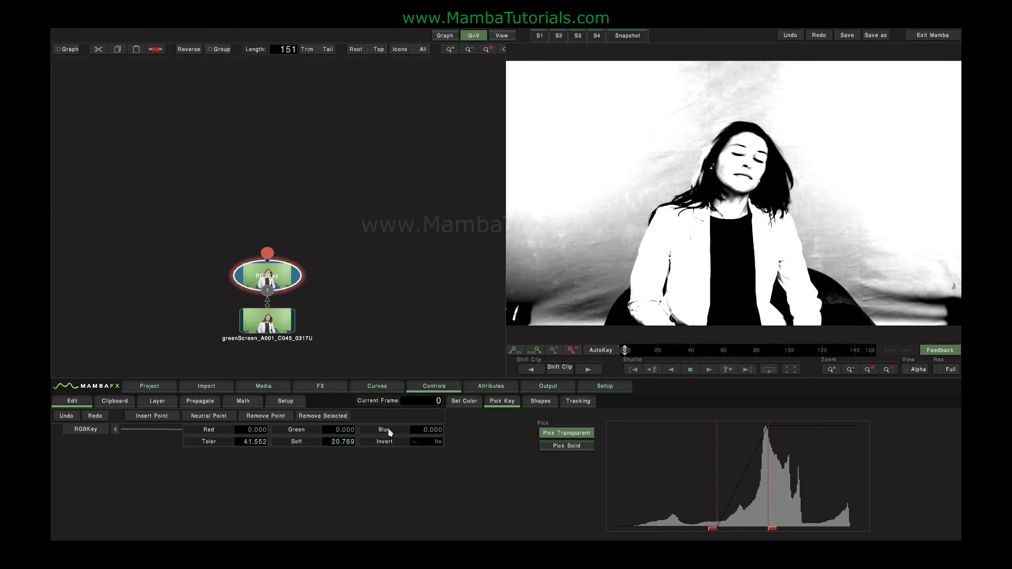
Step: Switch the viewer to RGB and pick the green backdrop as the RGB Key's colour
click(918, 369)
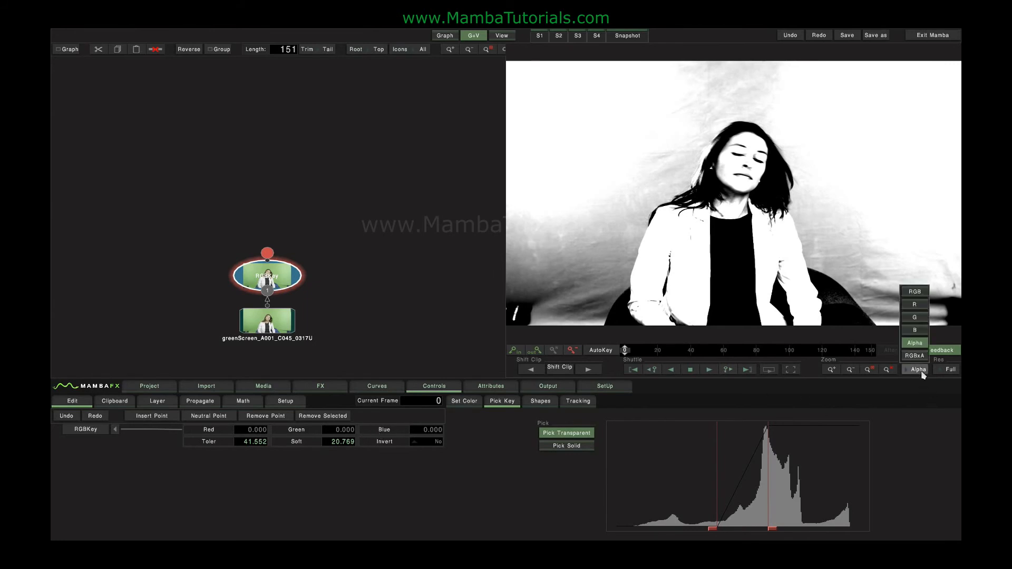
click(916, 302)
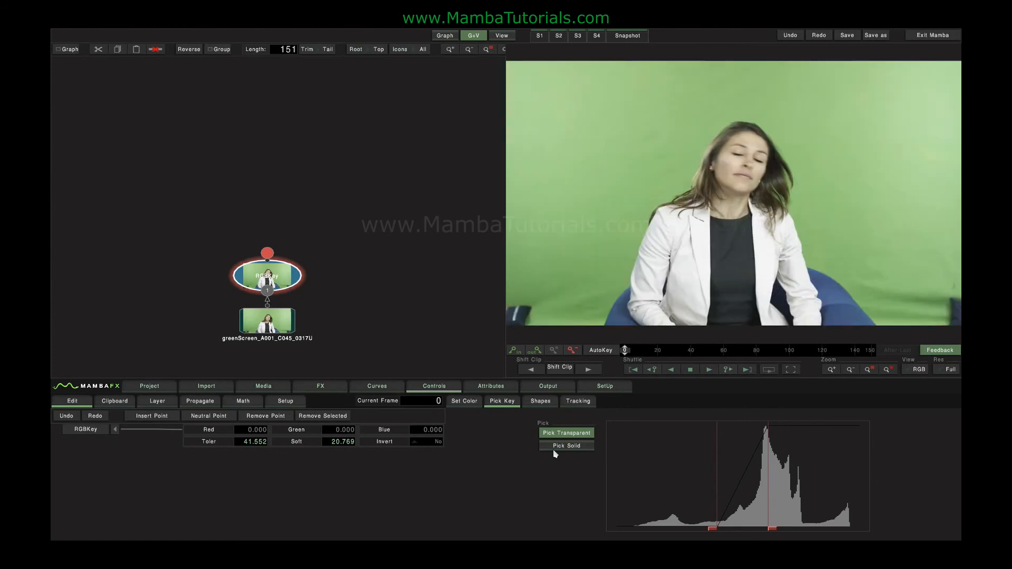
click(456, 401)
click(519, 473)
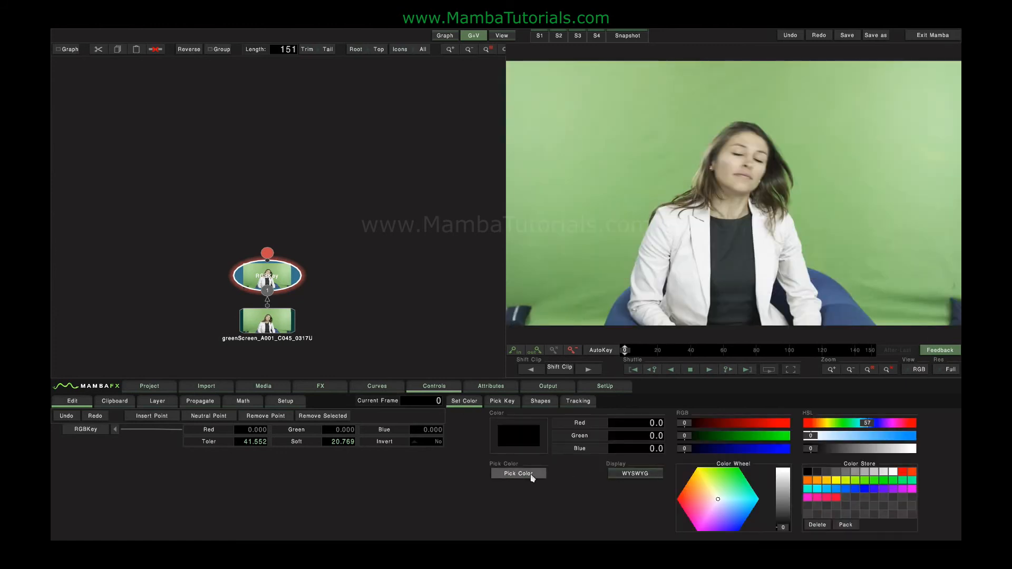
click(571, 218)
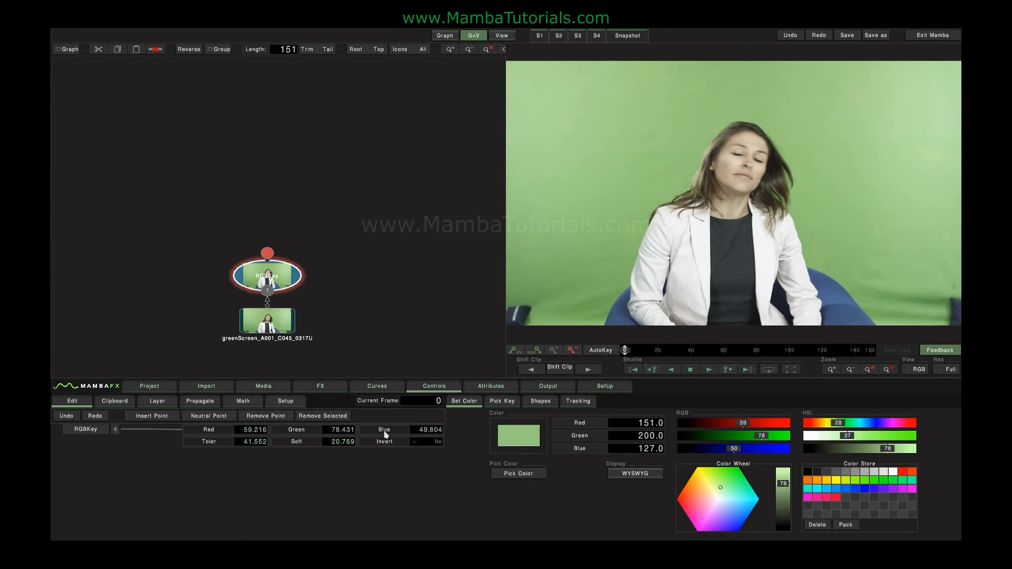
Step: Drag the RGB Key's histogram handle to tolerance about 11.1 and softness about 12.0
click(502, 401)
drag(770, 529, 678, 537)
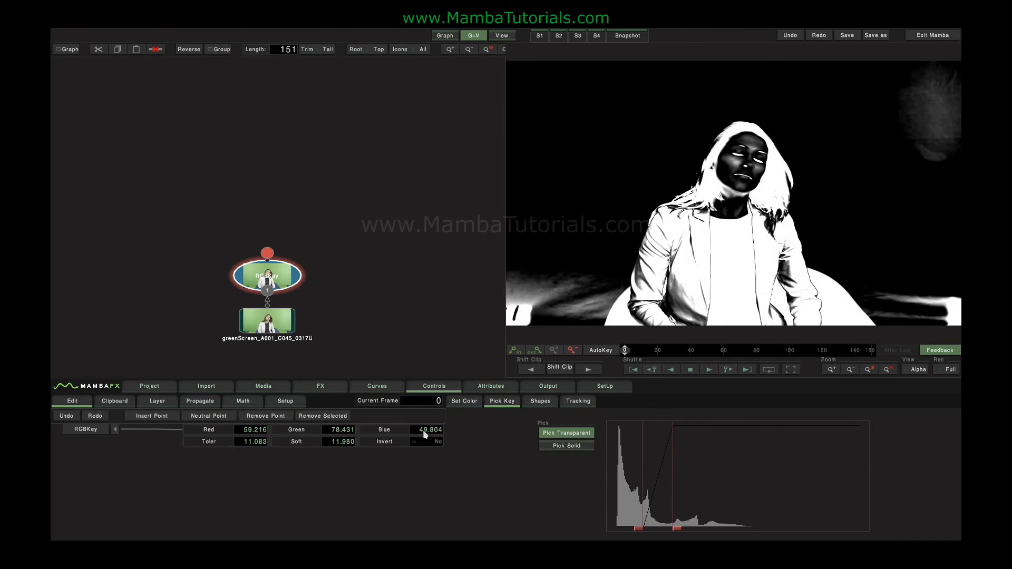
Step: Replace the RGB Key node with a Color Key node on the clip and open its controls
key(Delete)
click(322, 385)
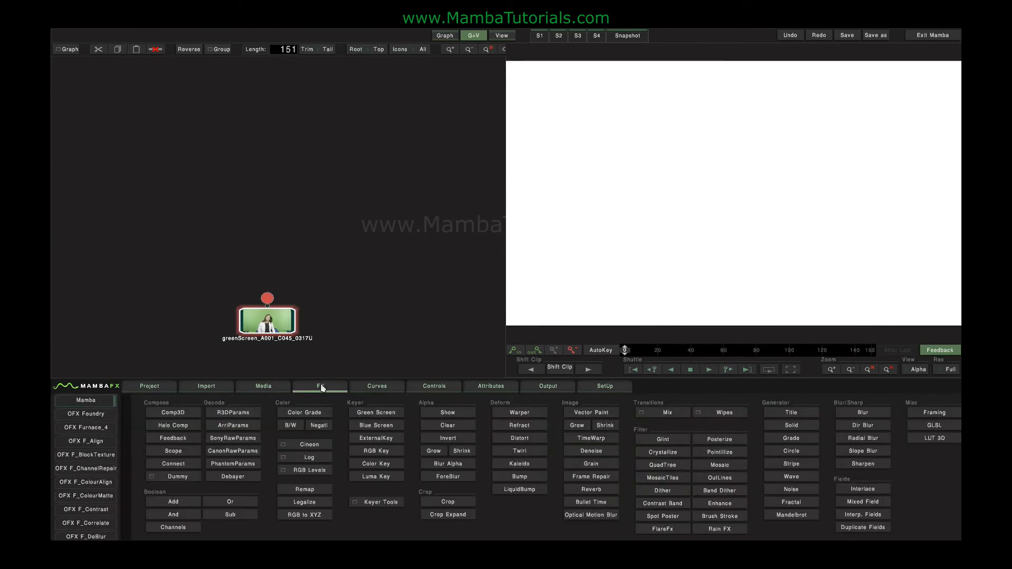
key(a)
click(376, 464)
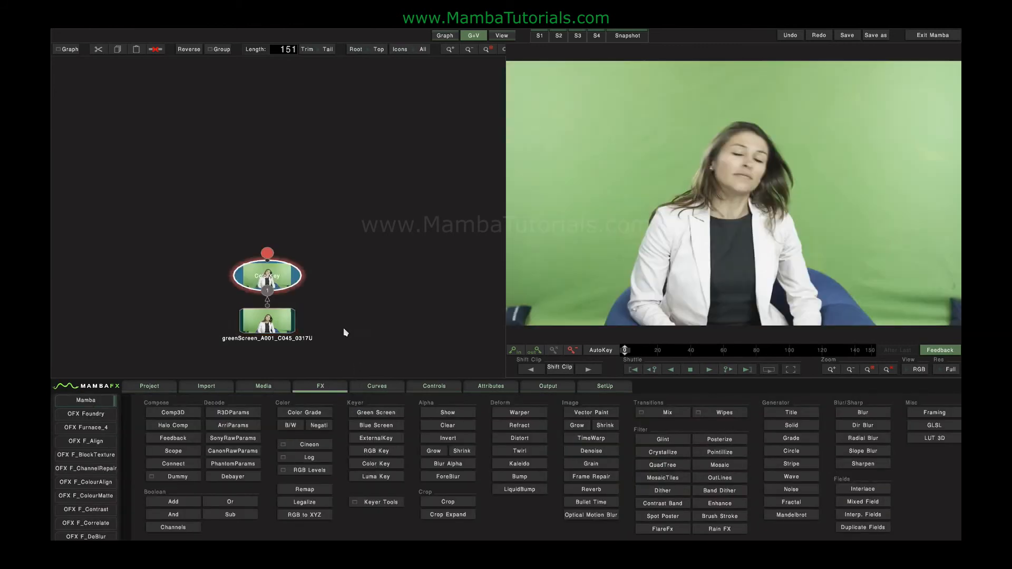
click(276, 286)
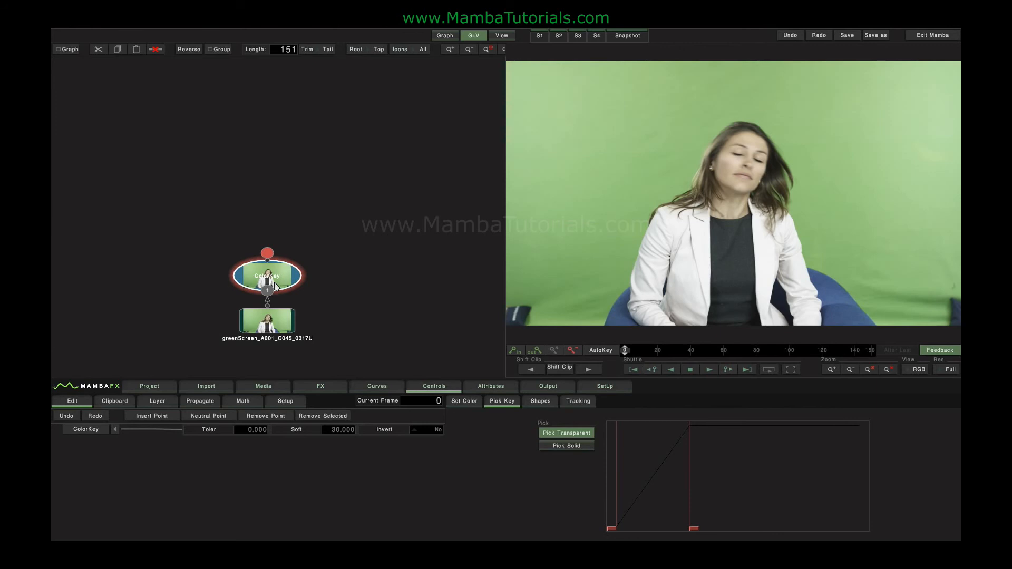
Step: Switch the viewer to RGBA and pick the green backdrop as the Color Key's colour
click(919, 368)
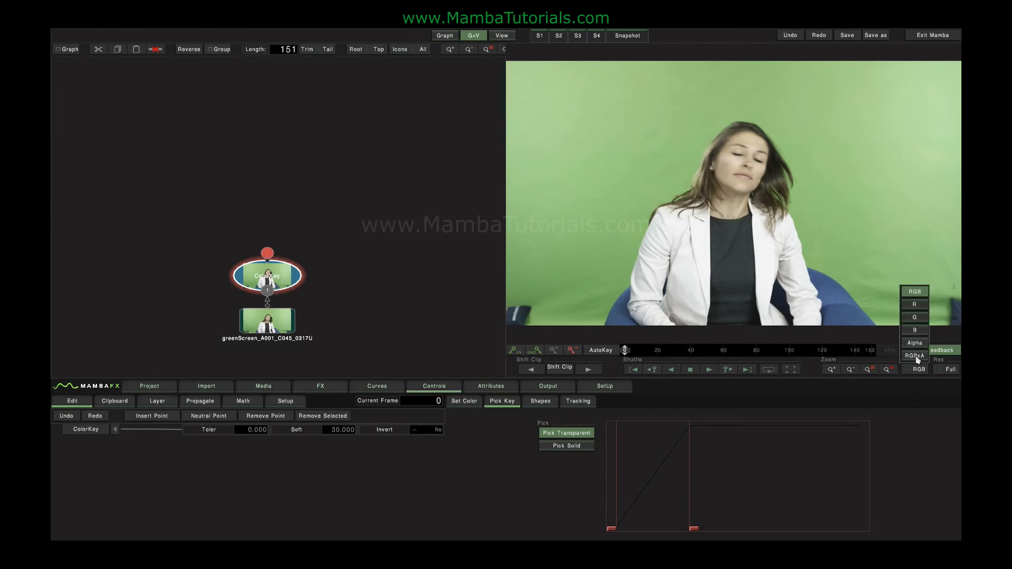
click(915, 357)
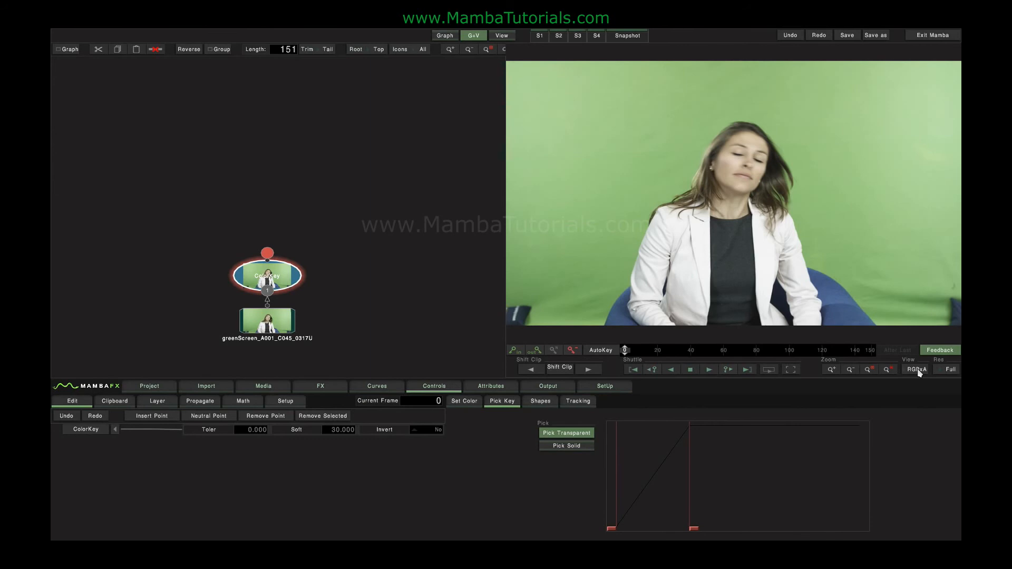
click(465, 402)
click(514, 473)
click(653, 153)
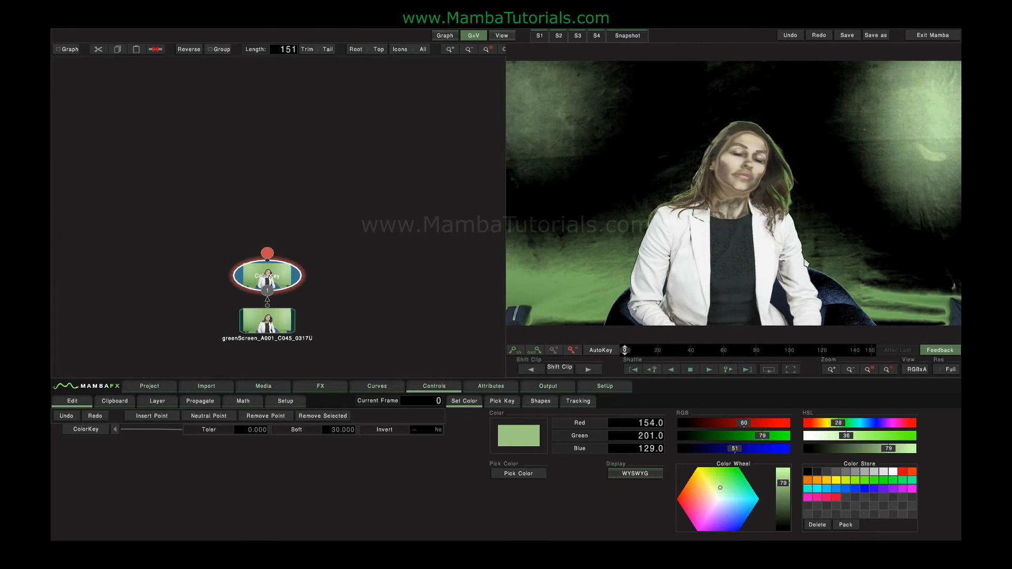
Step: Re-pick the key colour from the chair area, then drag the histogram handles to tolerance about 7.6 and softness about 7.9
click(522, 474)
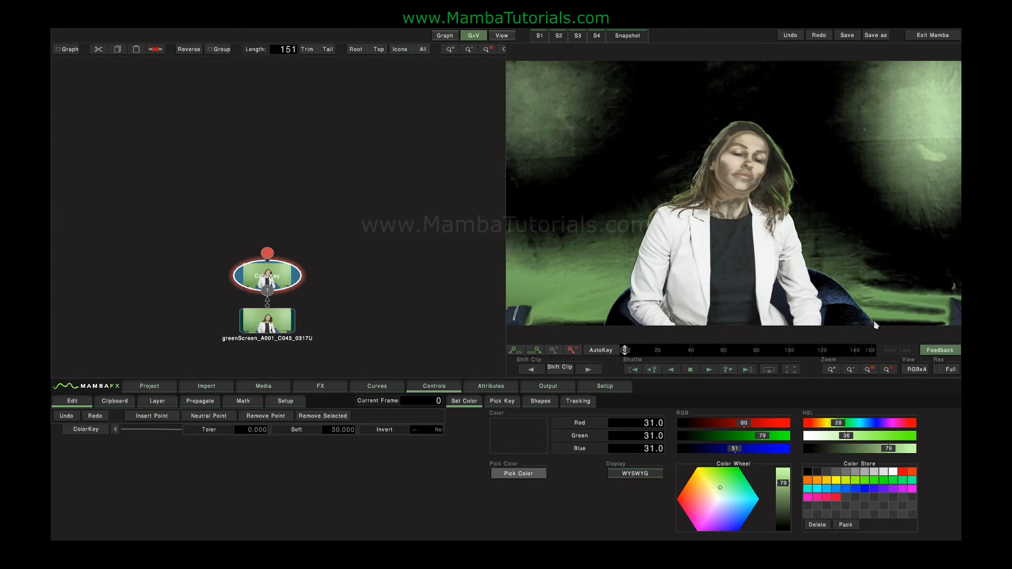
click(837, 301)
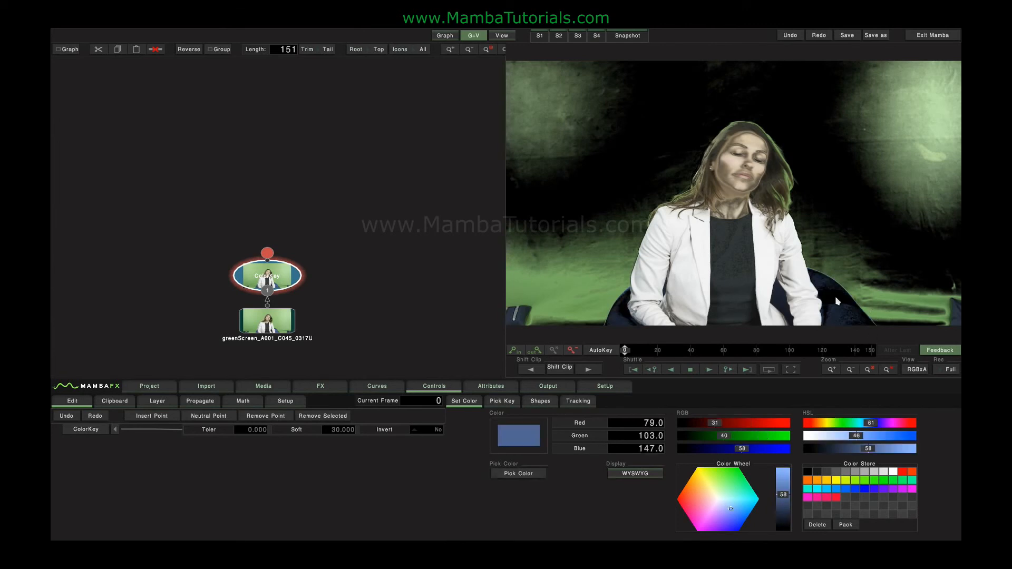
click(506, 401)
drag(693, 529, 712, 529)
drag(611, 530, 629, 530)
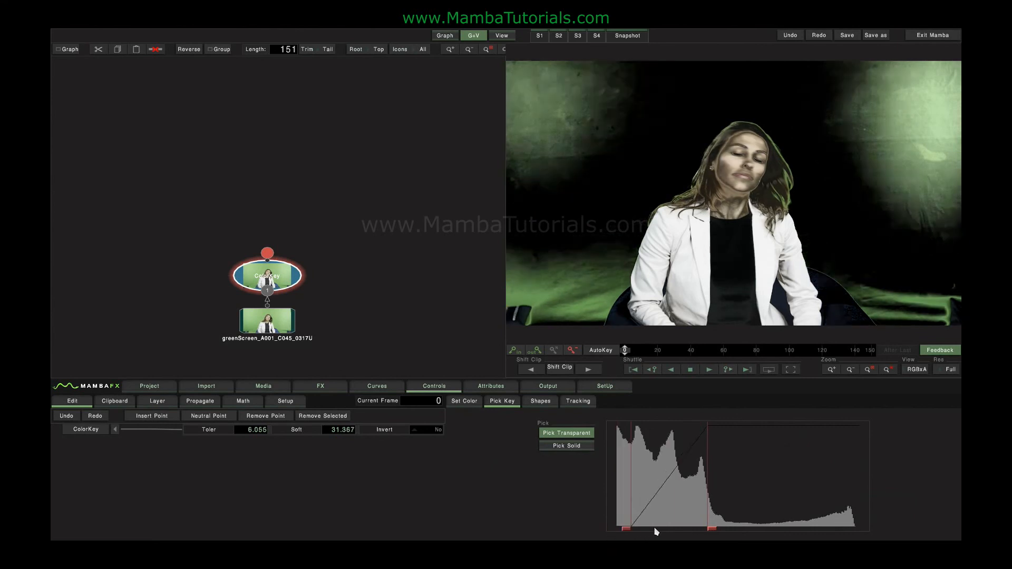
drag(711, 530, 658, 532)
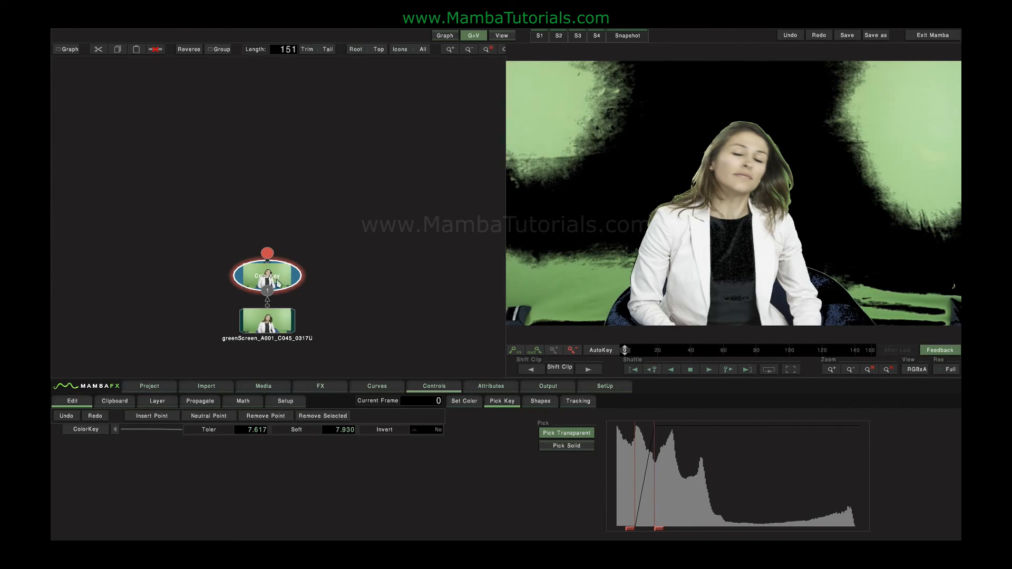
Step: Replace the Color Key node with a Luma Key node on the clip and open its controls
key(Delete)
click(321, 386)
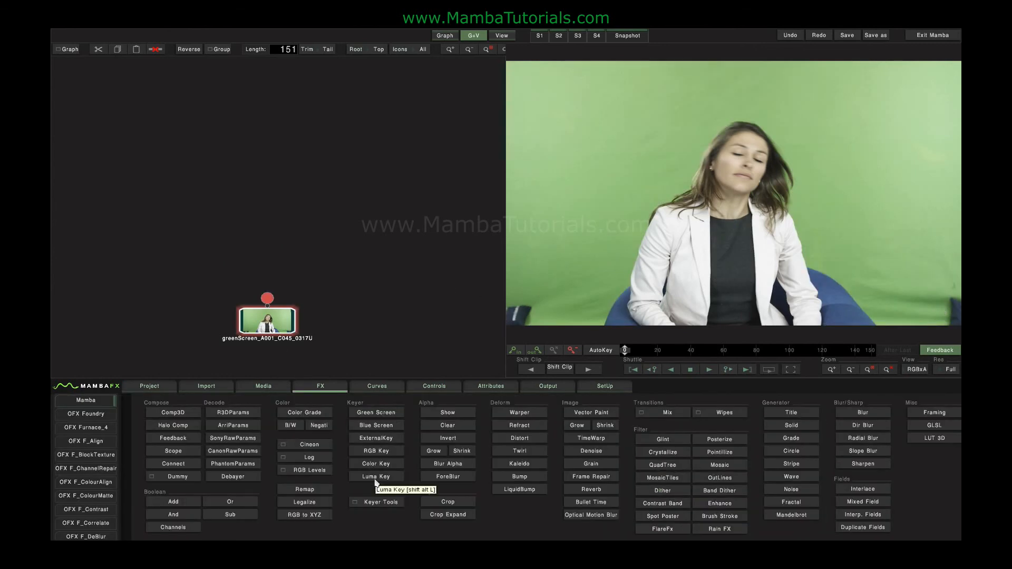
click(376, 476)
click(266, 276)
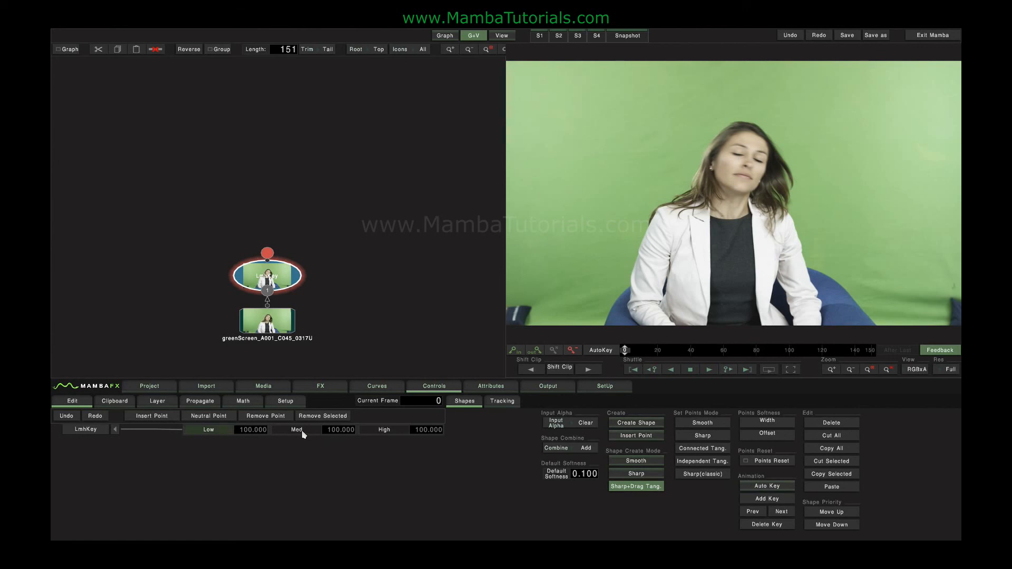
Step: Switch the viewer to Alpha and set the Luma Key's Low and High values to 0
click(916, 369)
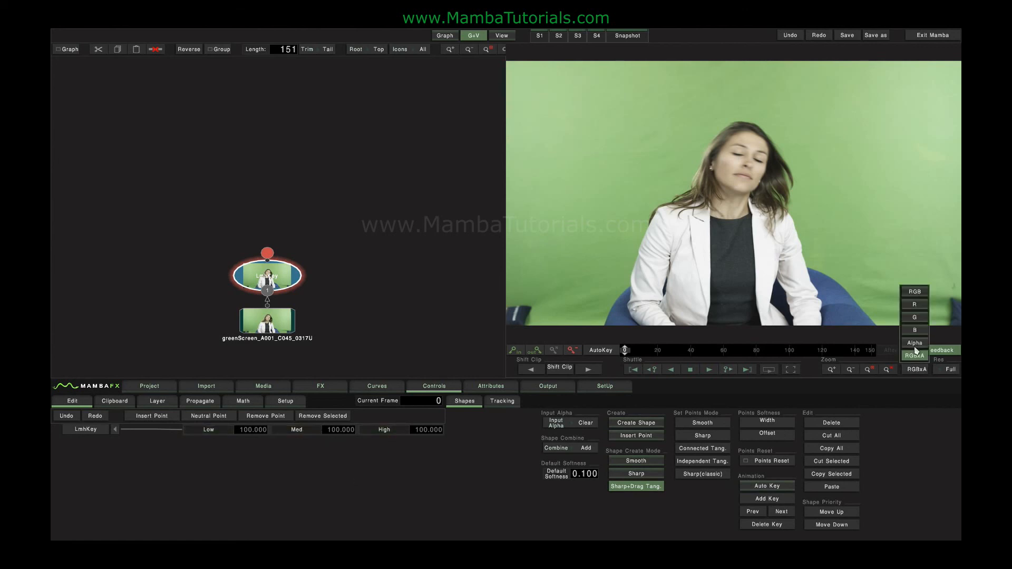
click(915, 355)
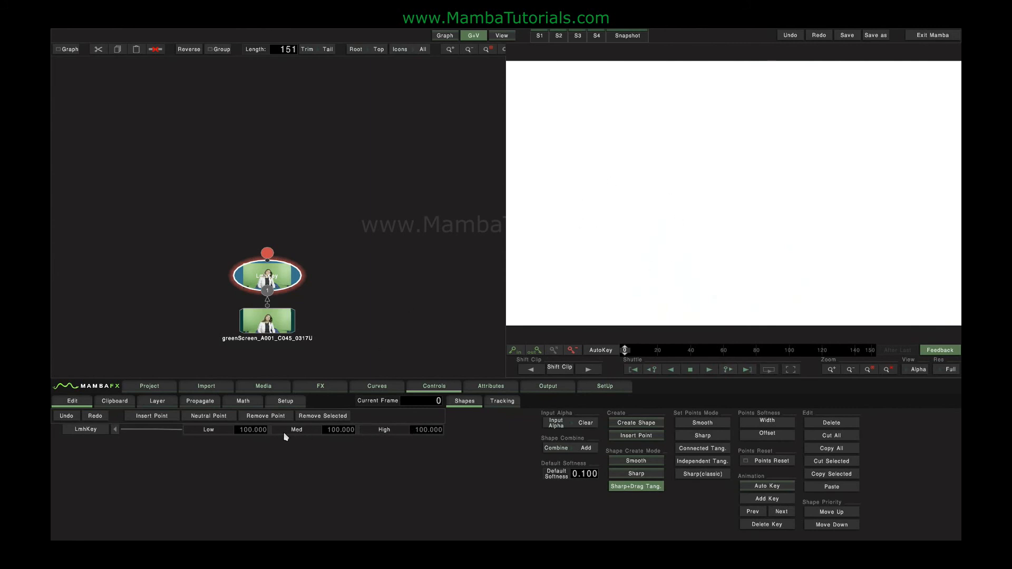
text(0)
key(Return)
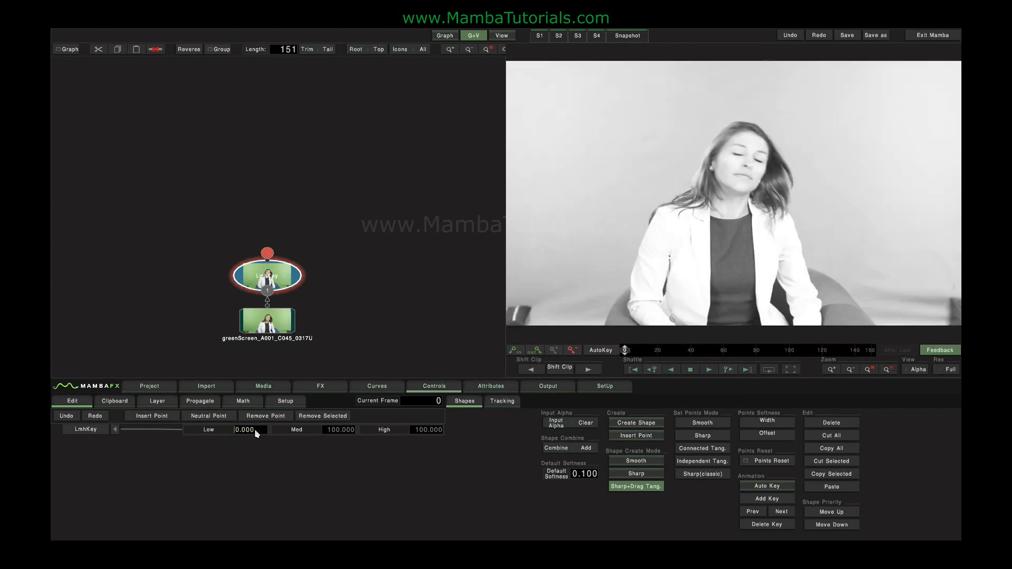
click(416, 430)
text(0)
key(Return)
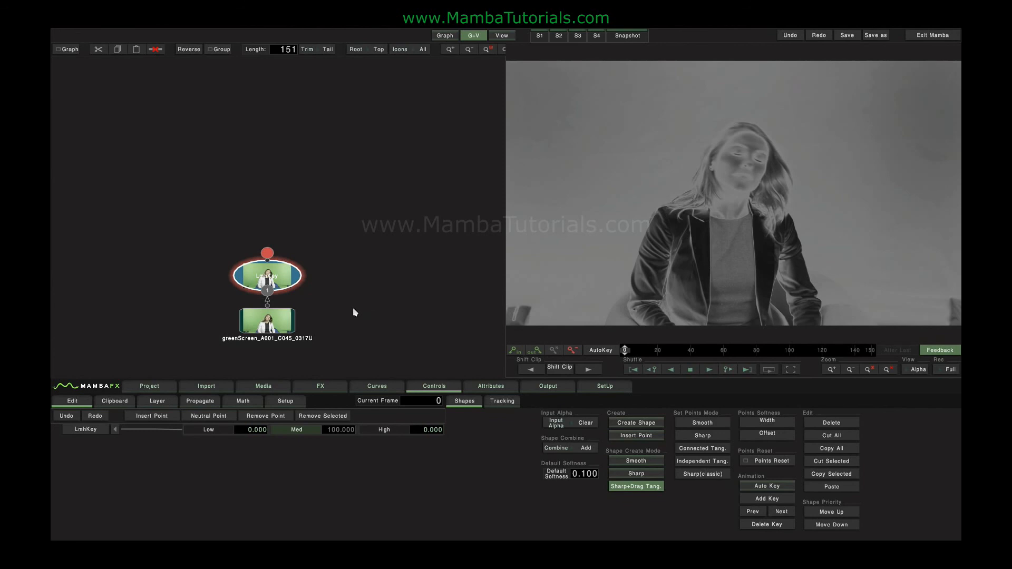
Step: Delete the Luma Key node and select the clip node
key(Delete)
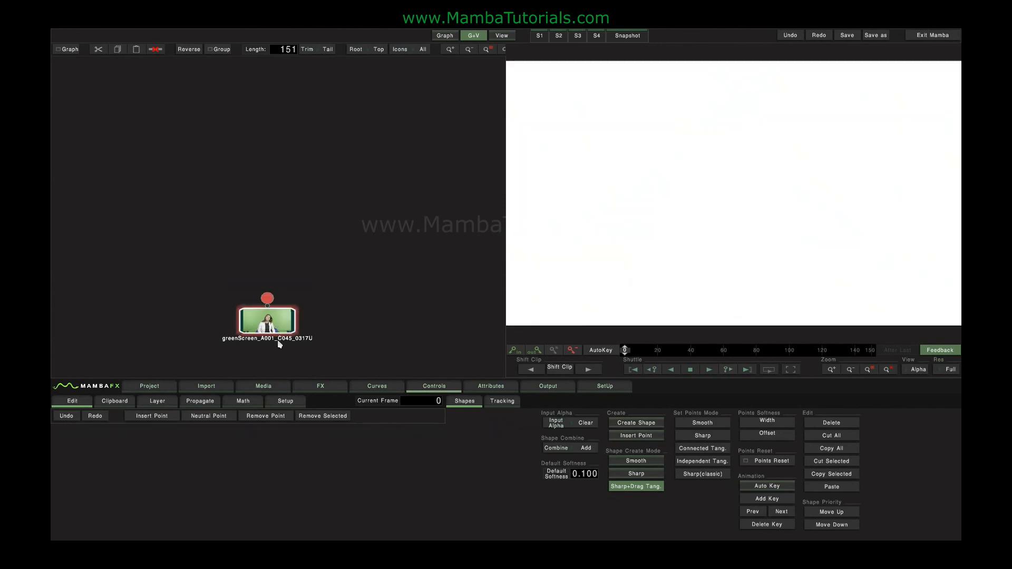
click(320, 387)
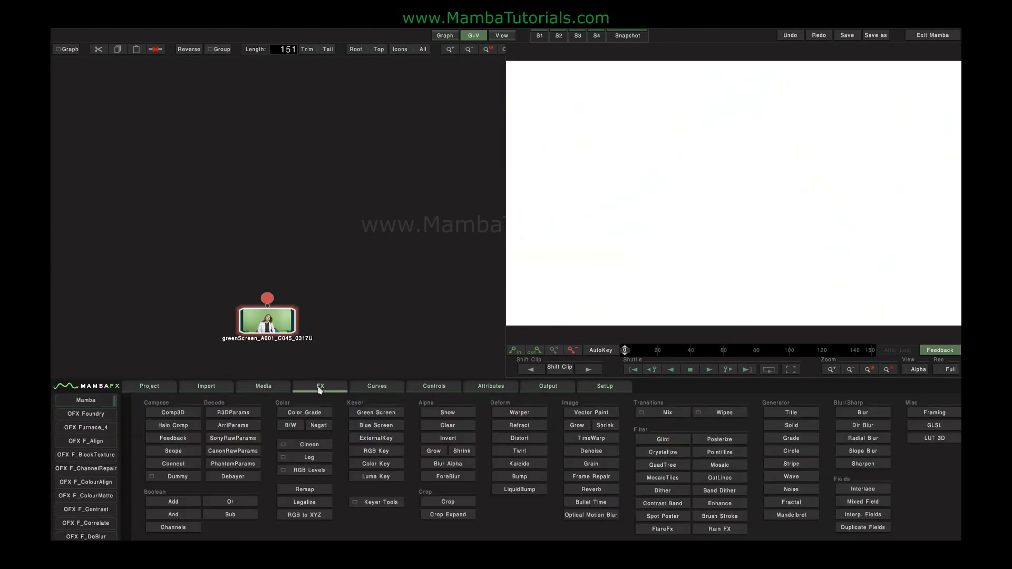
click(280, 326)
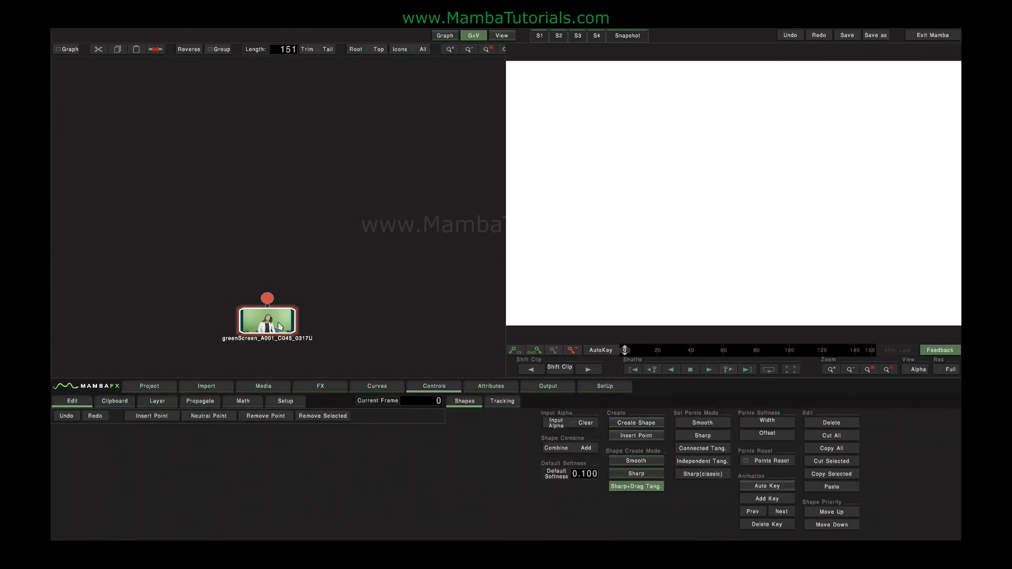
Step: Create a freehand bezier shape around the woman's head and shoulders with about eight points
click(627, 423)
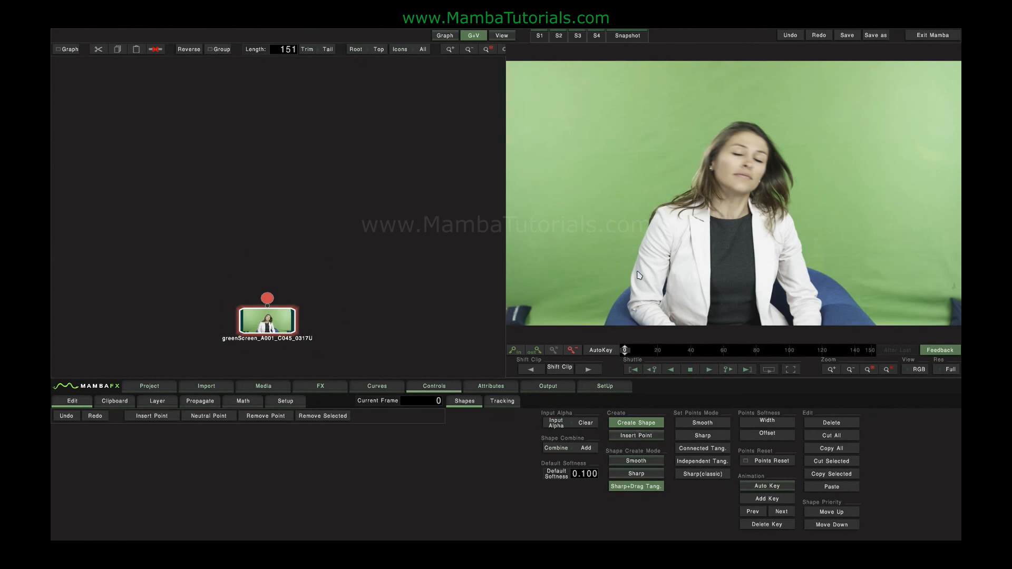
click(631, 114)
drag(593, 205, 709, 264)
drag(768, 213, 777, 197)
drag(780, 146, 759, 120)
right_click(759, 118)
click(797, 112)
click(781, 147)
double_click(781, 147)
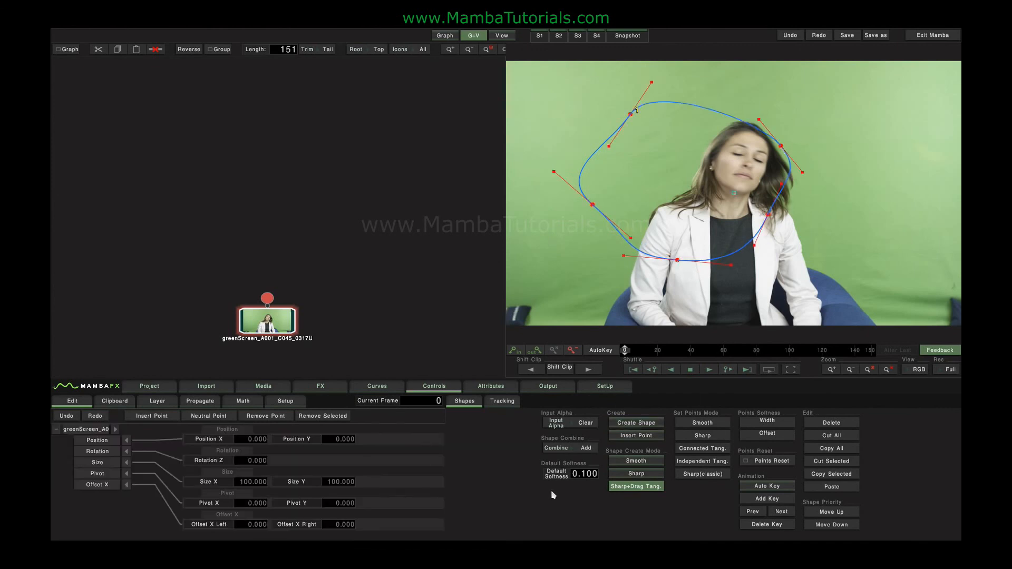
Step: Check the shape's matte in the Alpha view, then delete the shape
click(919, 369)
click(915, 349)
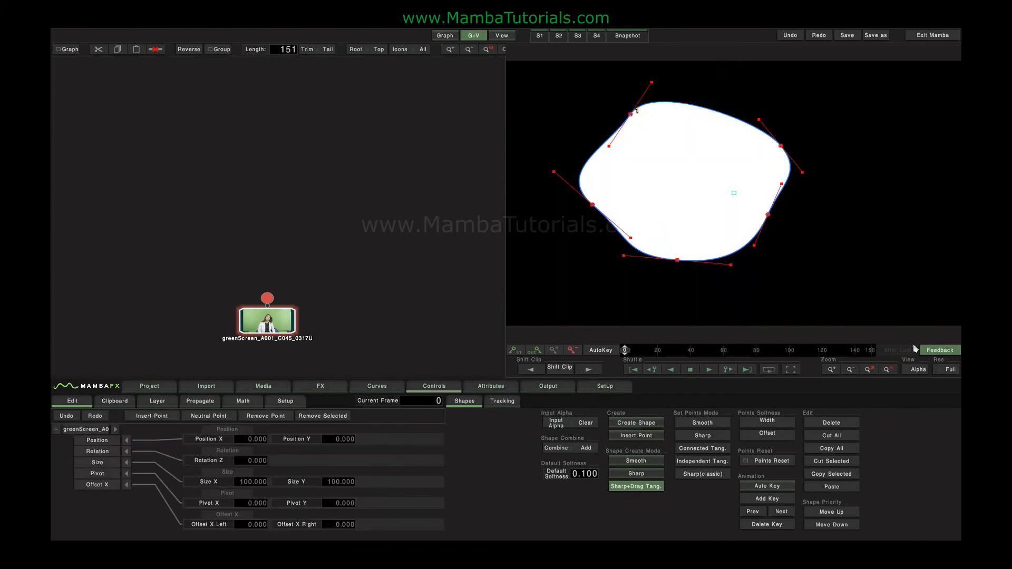
click(919, 369)
click(917, 300)
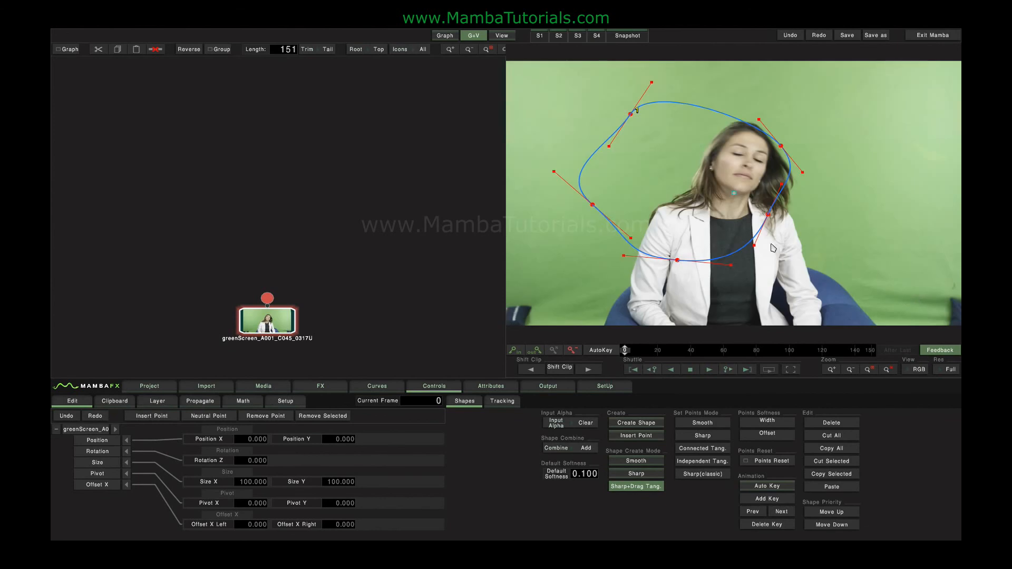
key(Delete)
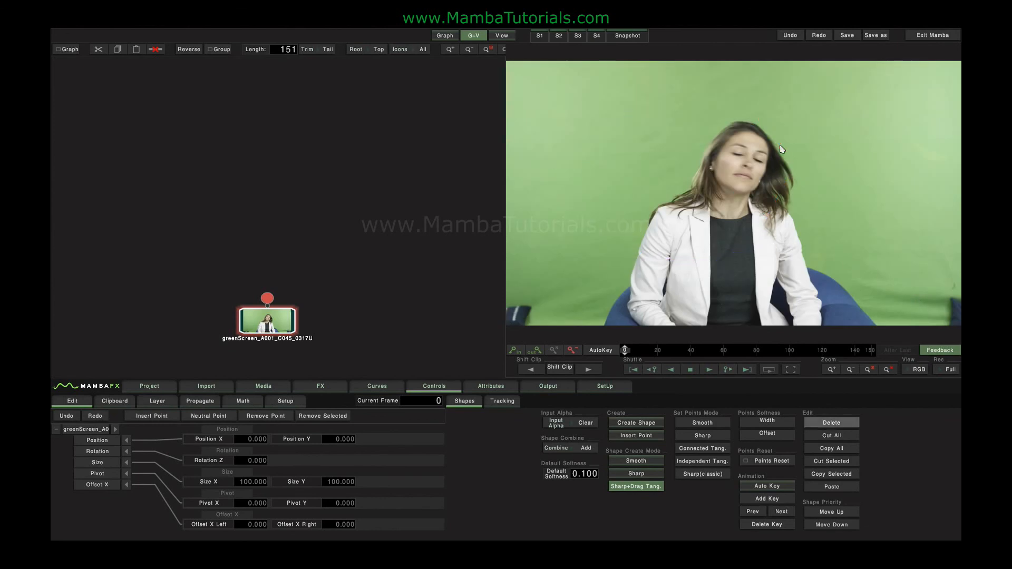